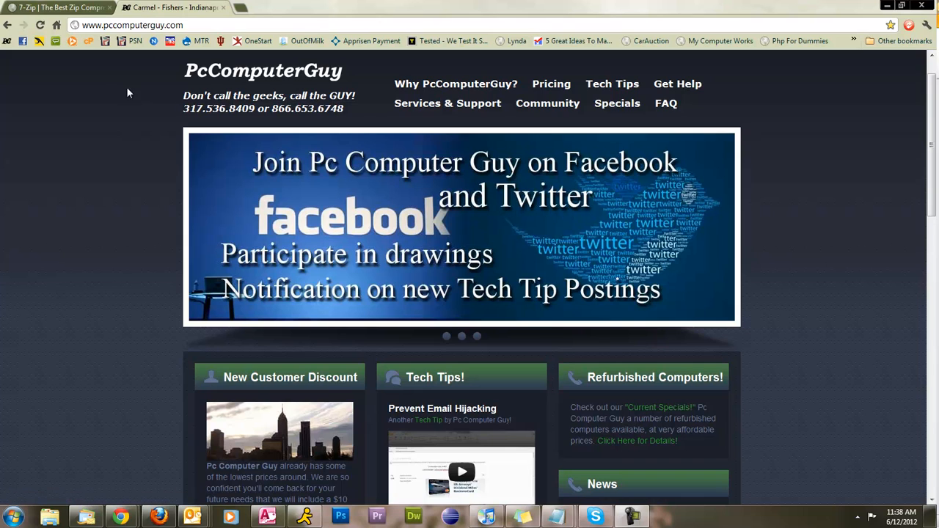
Step: Show the 7zip.com page in the browser and minimize the browser window to reveal the desktop
click(66, 8)
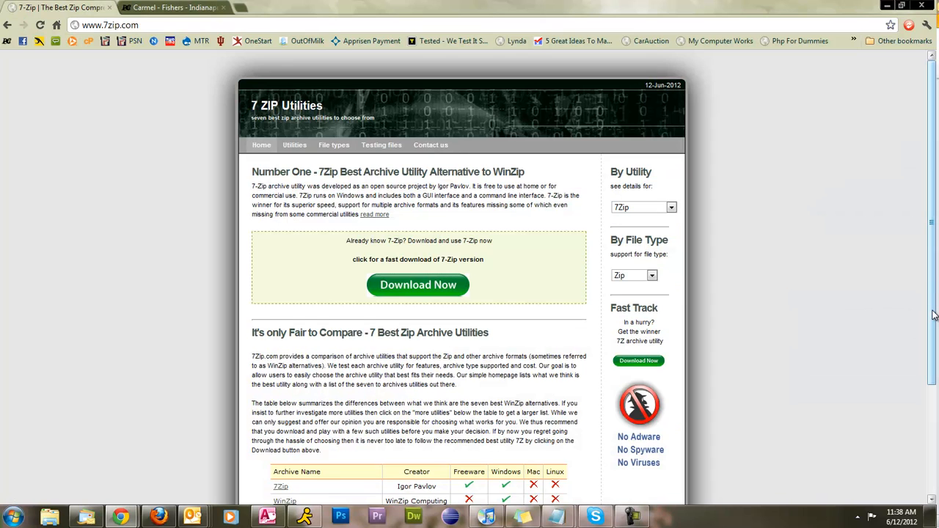
click(886, 5)
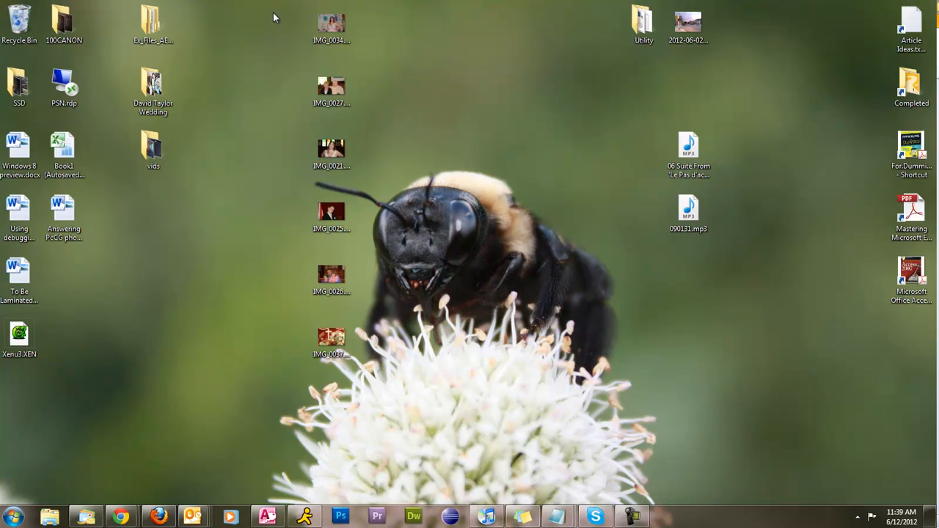
Step: Try to attach the six IMG photos from the desktop to a new email message
drag(273, 12, 422, 365)
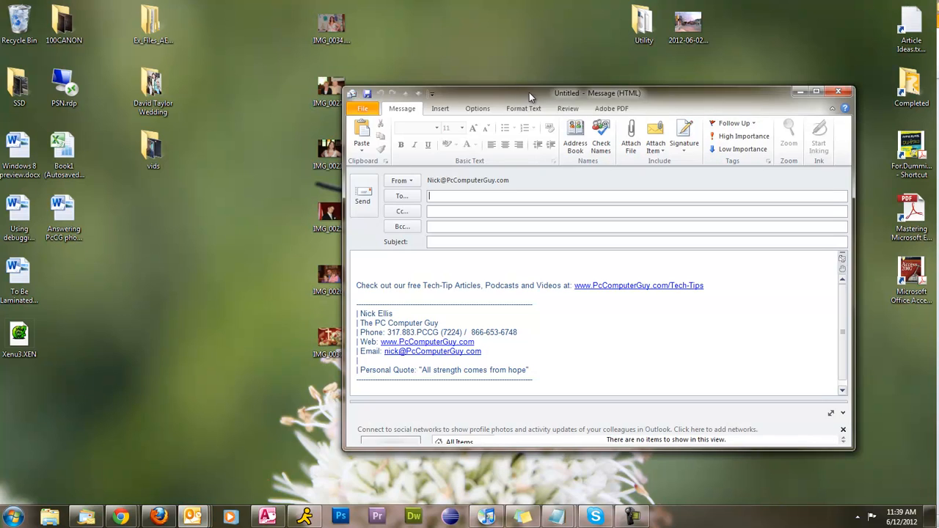
drag(529, 93, 582, 82)
click(529, 262)
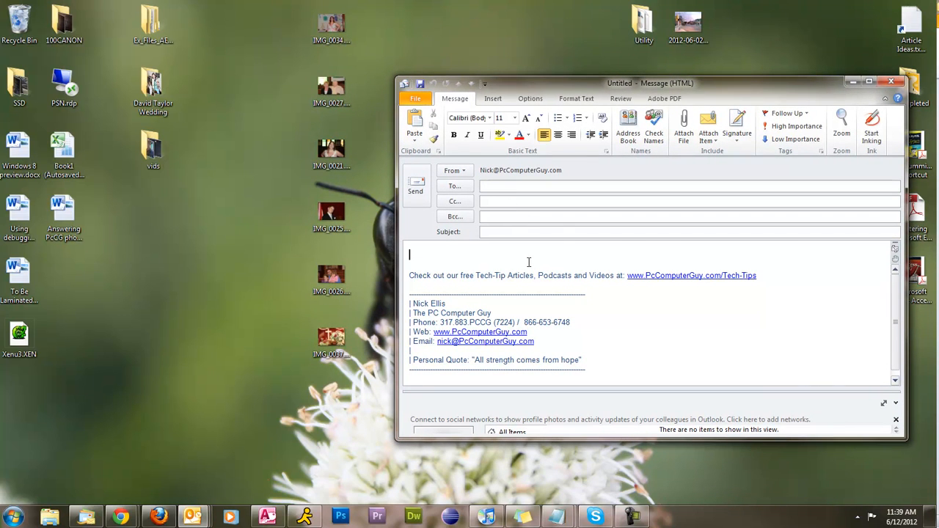
click(477, 289)
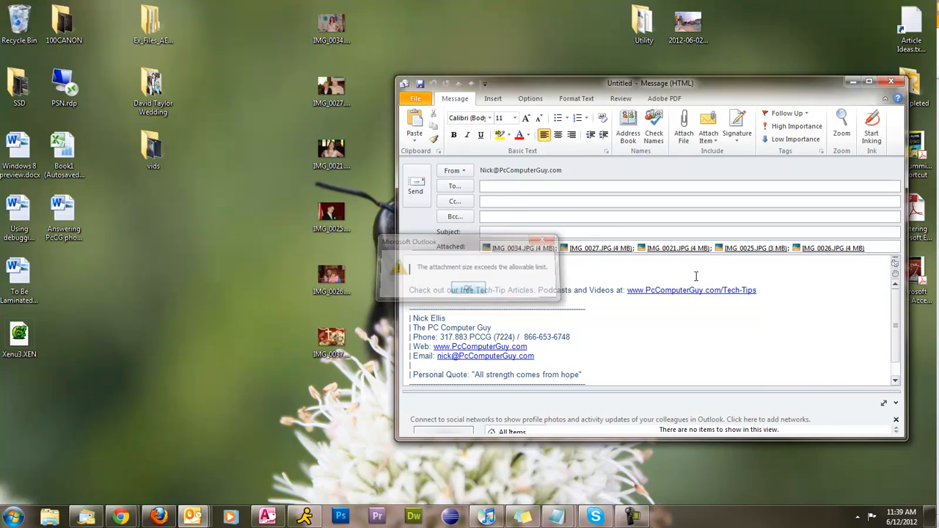
Step: Remove all attached photos from the email message and minimize the message window
click(881, 247)
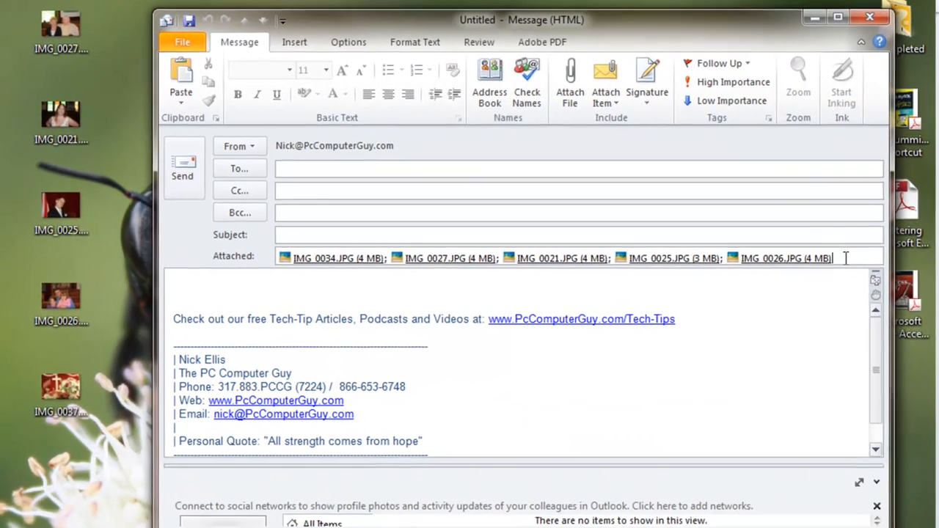
key(BackSpace)
key(BackSpace)
key(BackSpace)
key(BackSpace)
key(BackSpace)
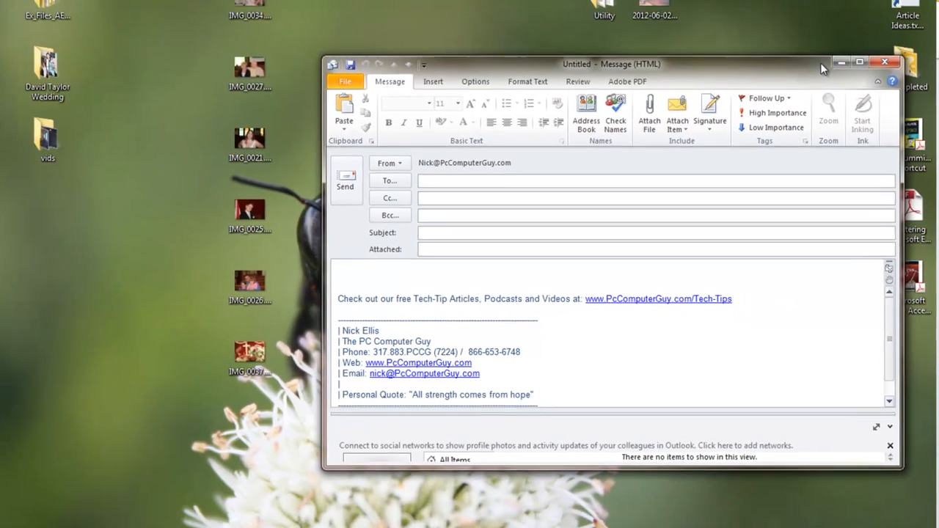
click(840, 63)
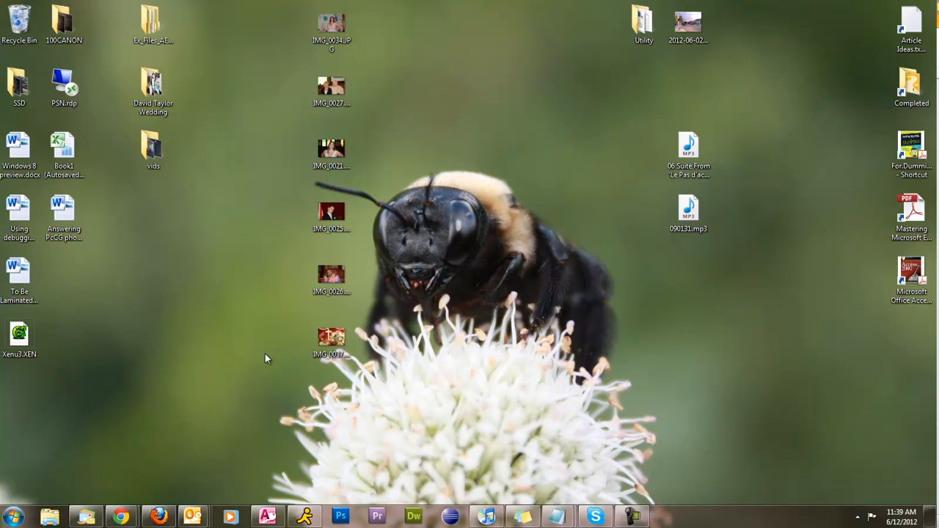
Step: Compress the six IMG photos on the desktop into one zipped folder
drag(284, 3, 438, 401)
drag(222, 248, 304, 5)
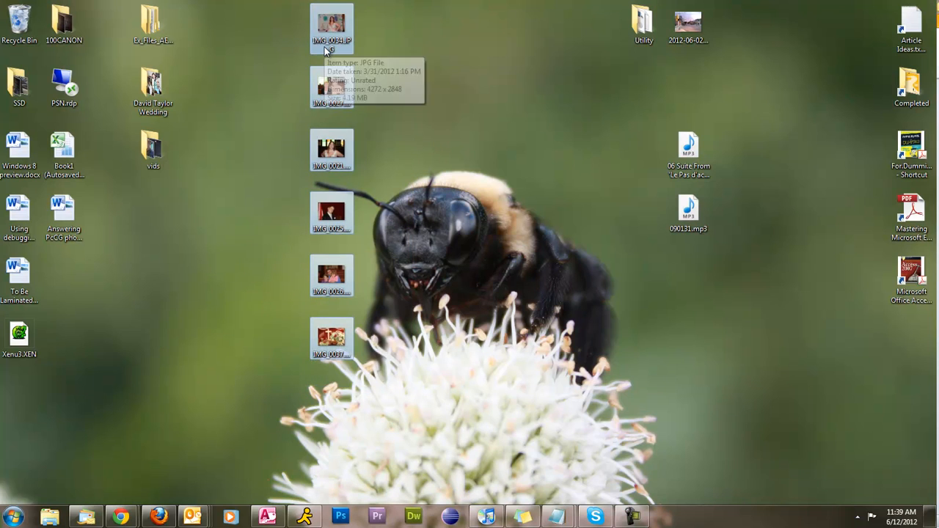
right_click(325, 49)
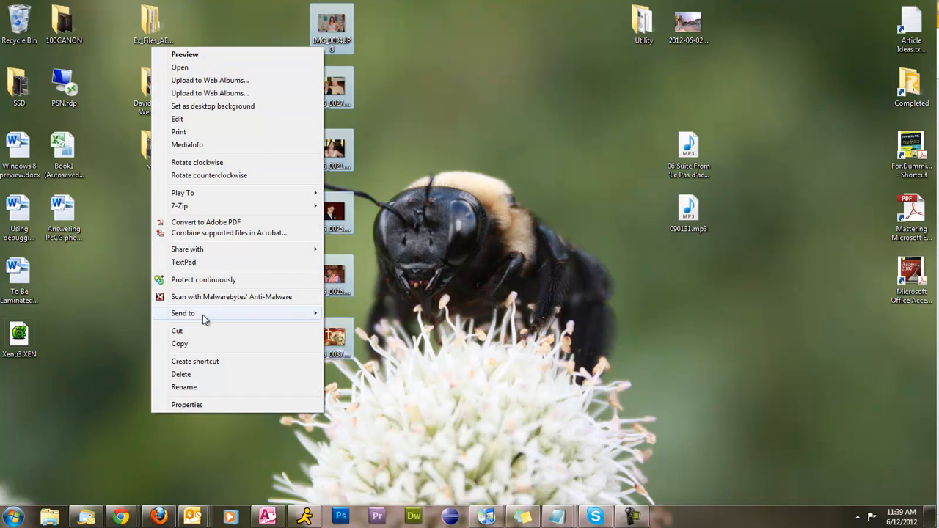
mouse_move(203, 315)
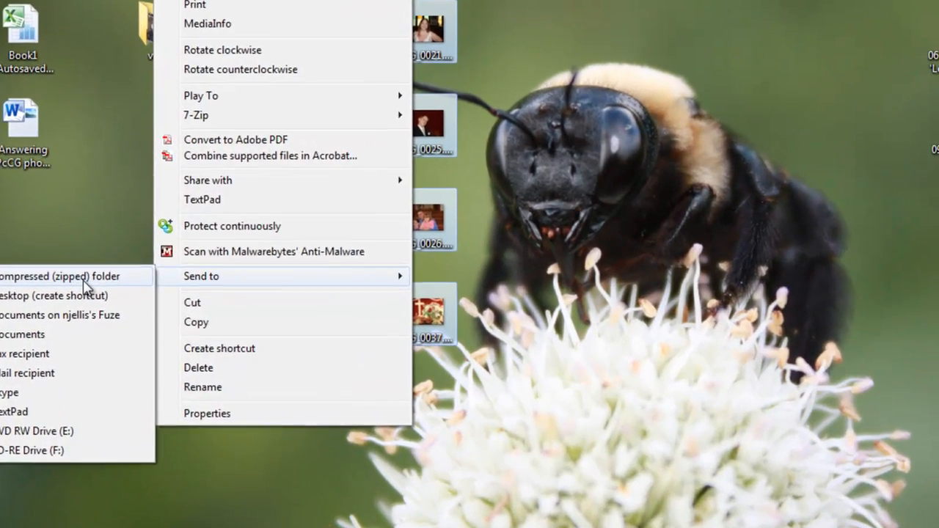
click(114, 314)
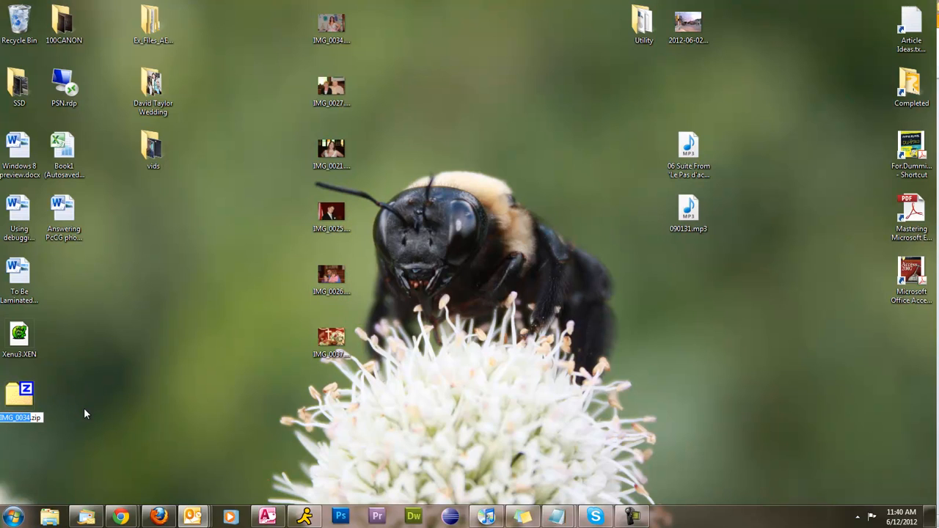
Step: Rename the new zip archive as Test File and move it beside the photos on the desktop
key(Return)
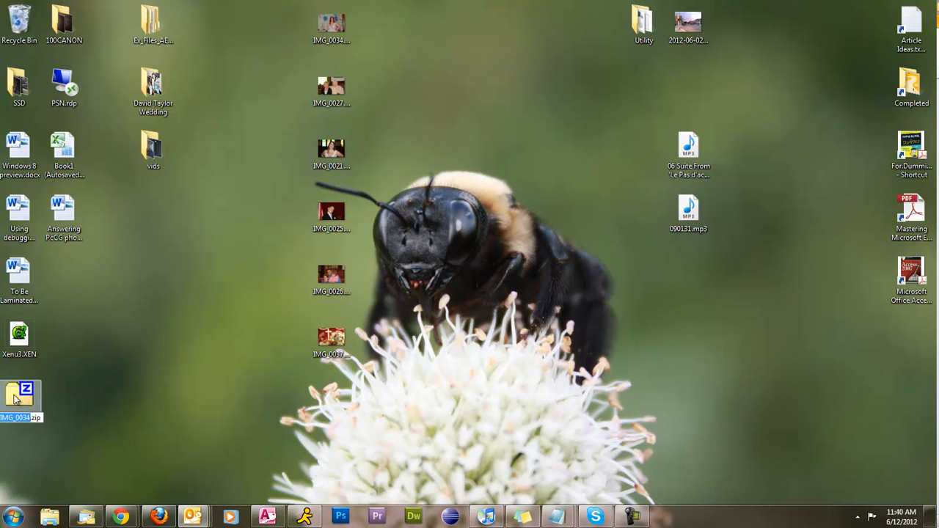
click(10, 418)
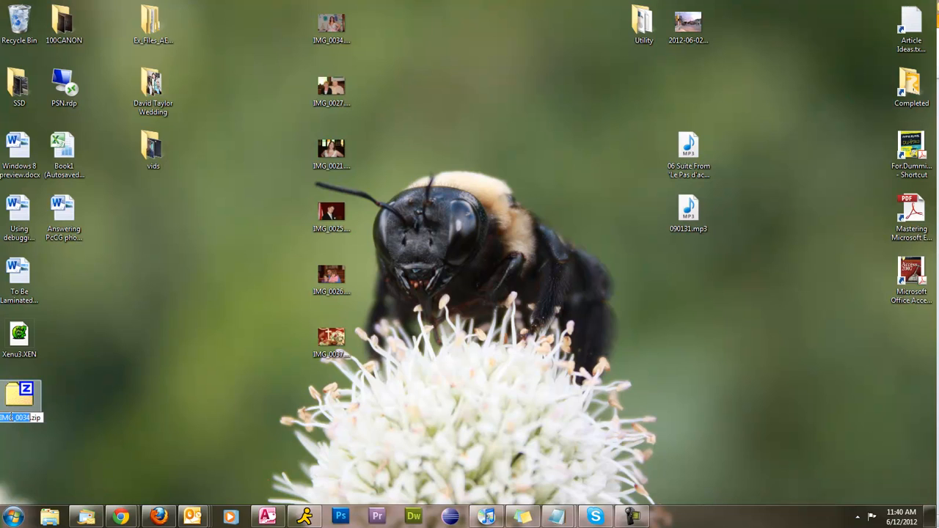
text(Test File)
key(Return)
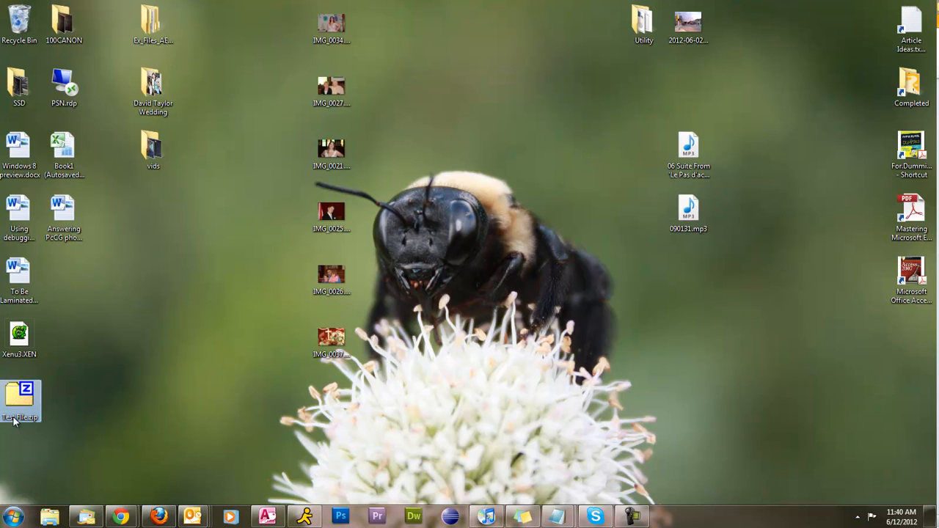
mouse_move(13, 420)
drag(13, 420, 281, 294)
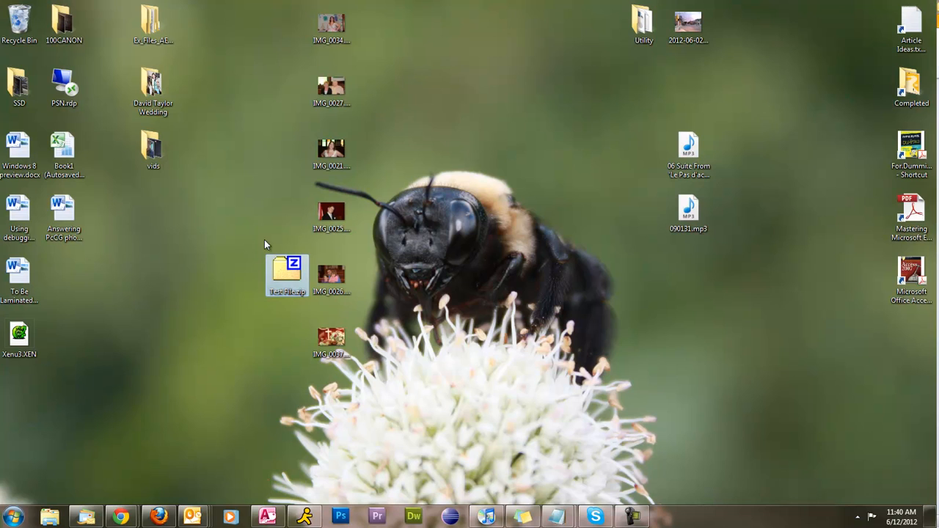
Step: Try to attach Test File.zip to the email message, and close the message without saving
drag(380, 3, 310, 361)
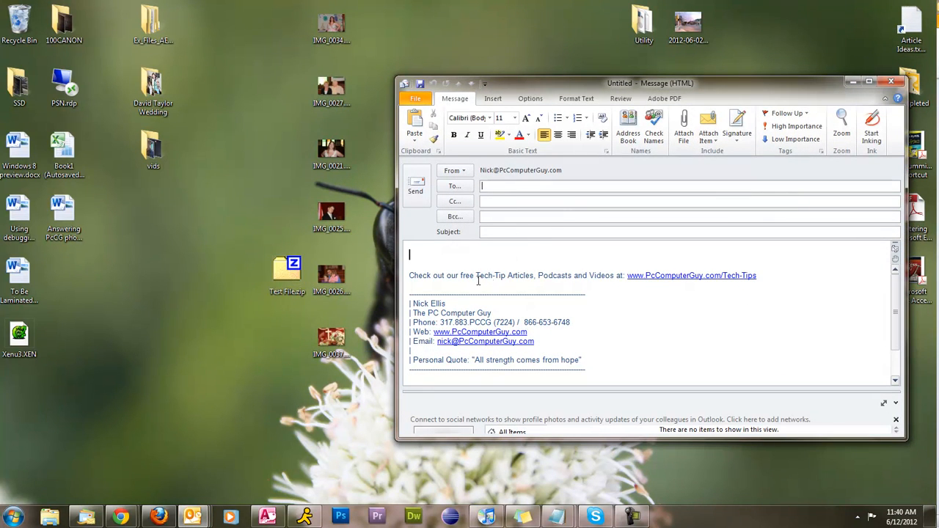
drag(308, 271, 593, 268)
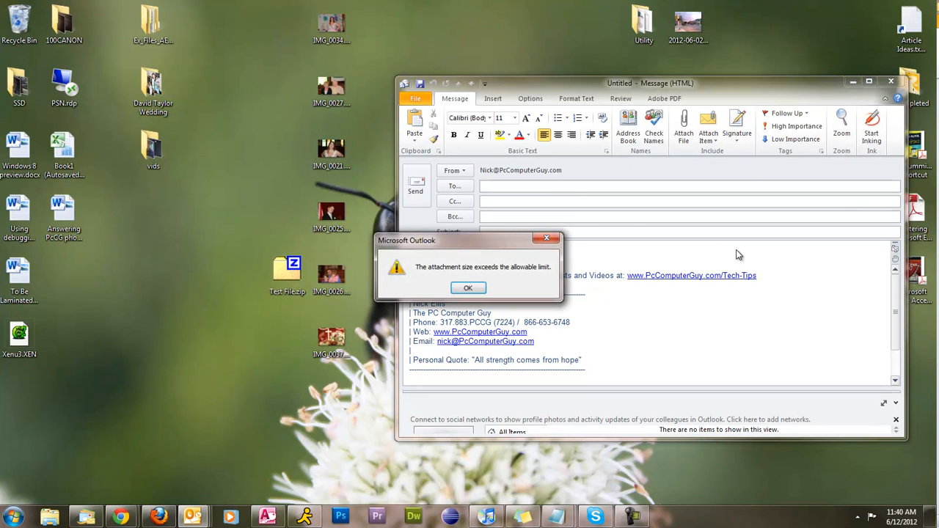
click(468, 289)
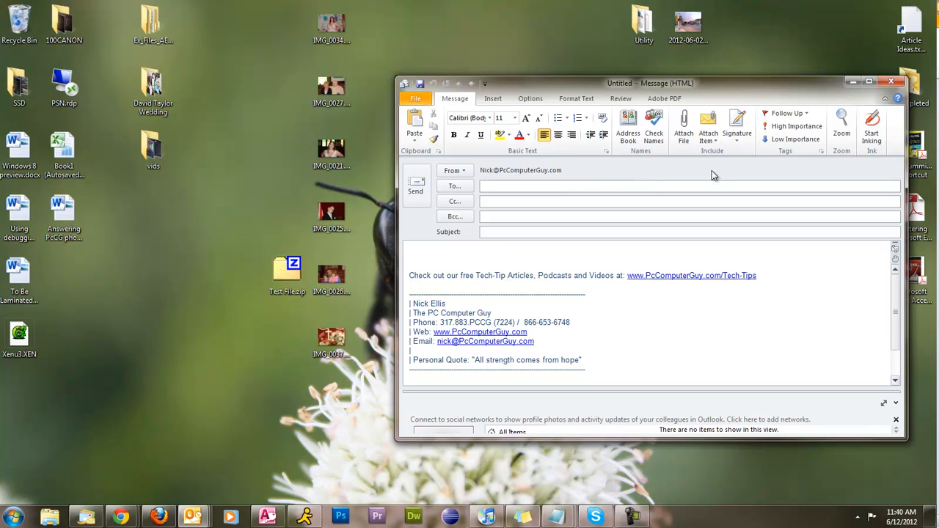
click(893, 79)
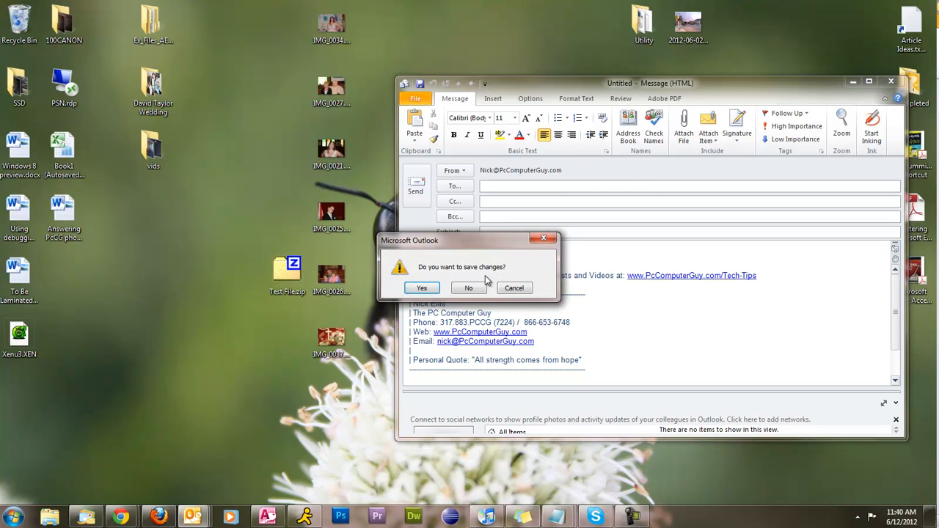
click(474, 288)
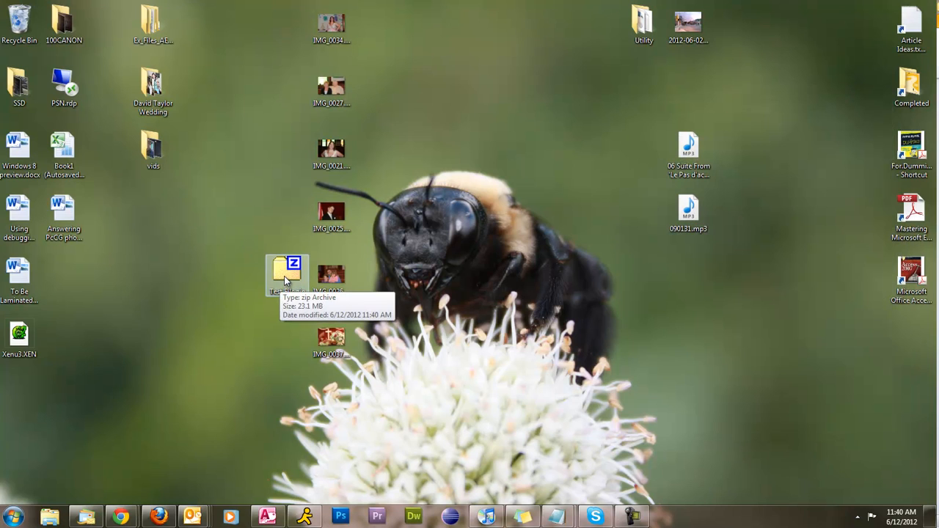
Step: Open Test File.zip in a folder window and enlarge the window to show all the photos inside
right_click(284, 276)
mouse_move(230, 179)
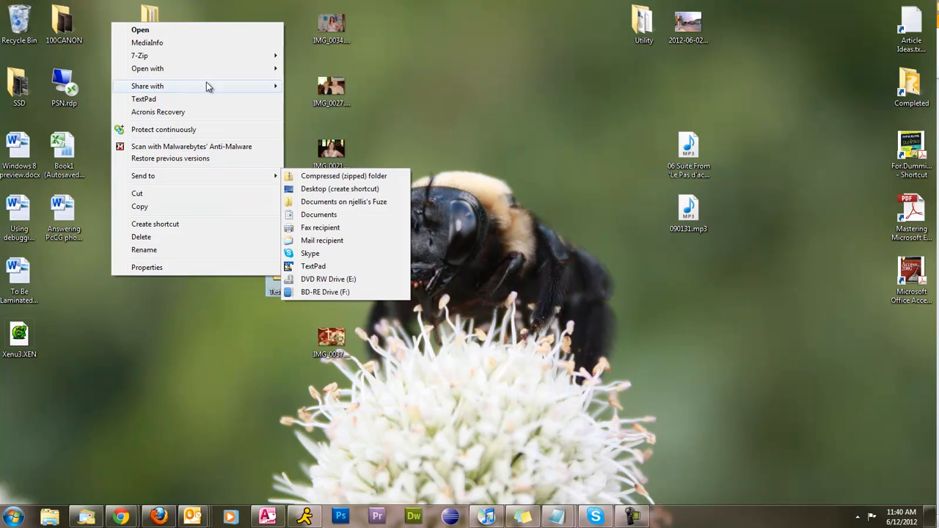
mouse_move(210, 69)
click(330, 94)
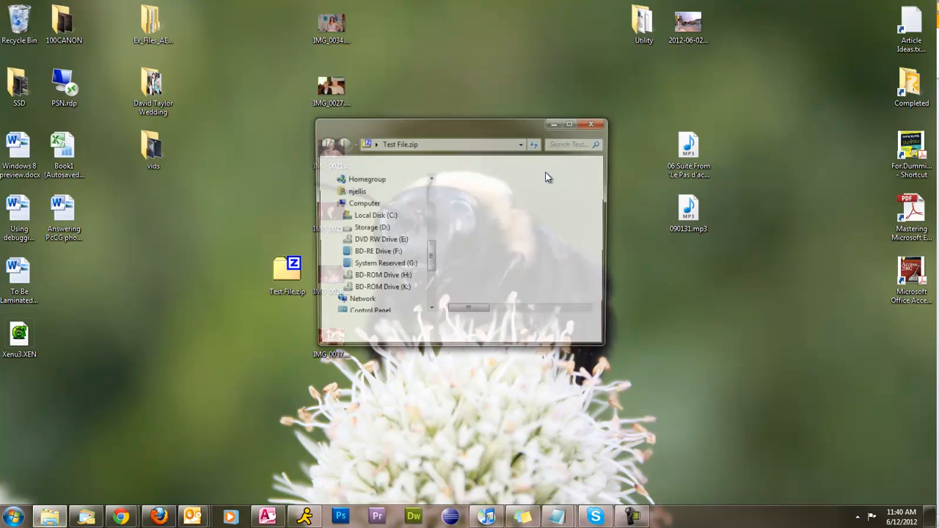
drag(522, 130, 456, 51)
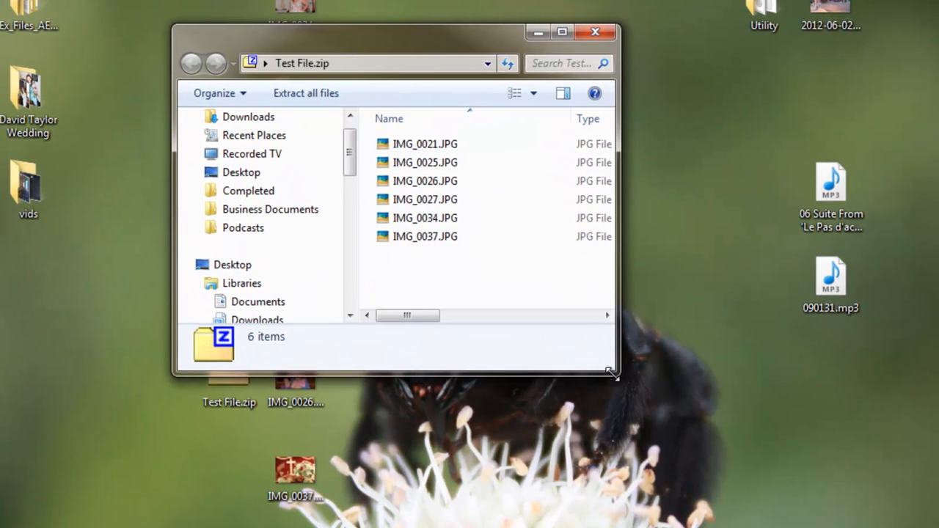
drag(547, 272, 628, 355)
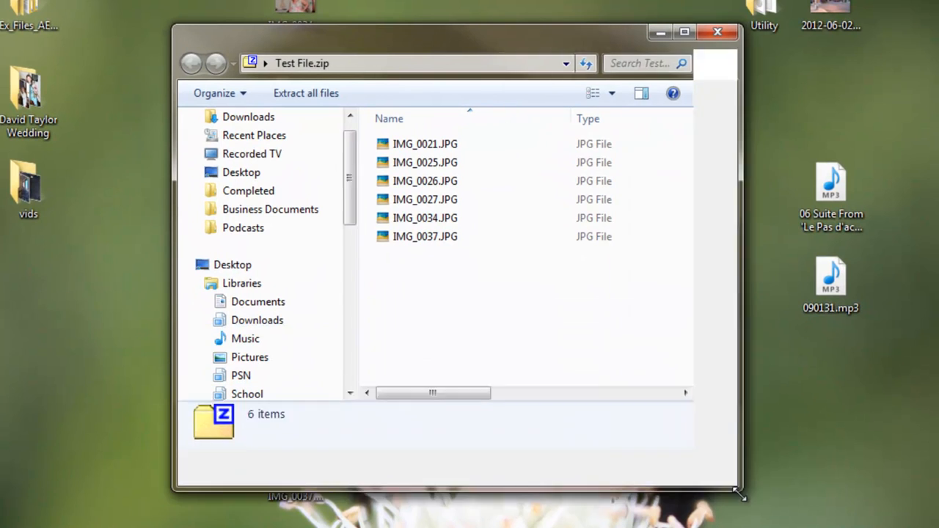
drag(739, 496, 762, 509)
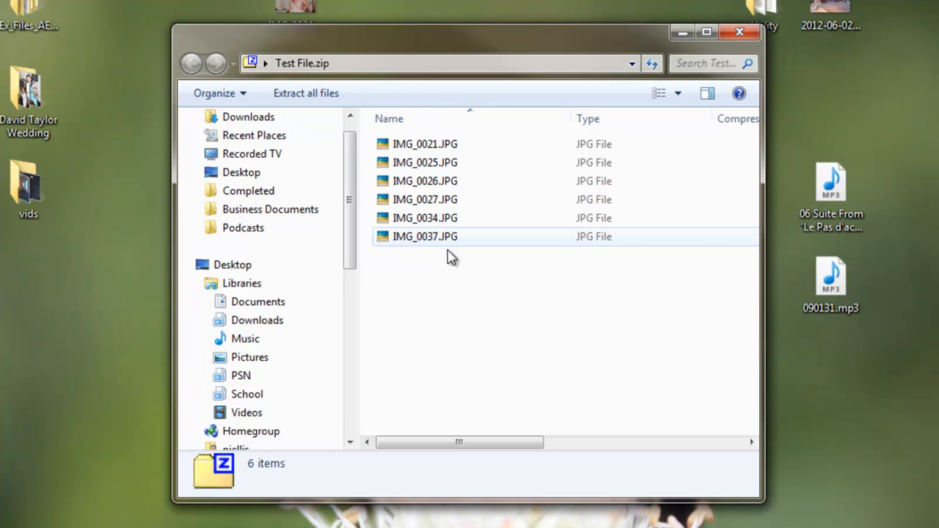
drag(501, 270, 426, 140)
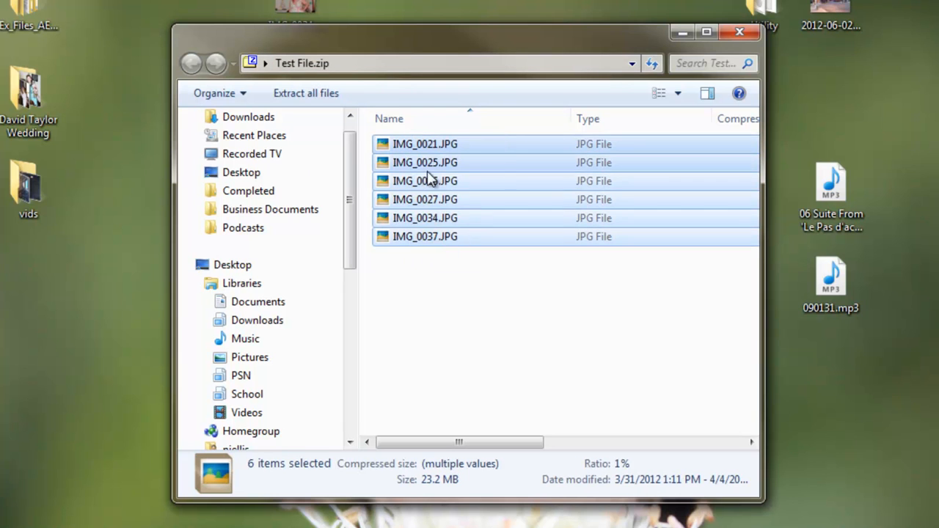
click(488, 284)
Step: Delete the six original IMG photos from the desktop and extract the archive's photos onto the desktop
drag(418, 51, 482, 192)
drag(365, 4, 298, 495)
key(Delete)
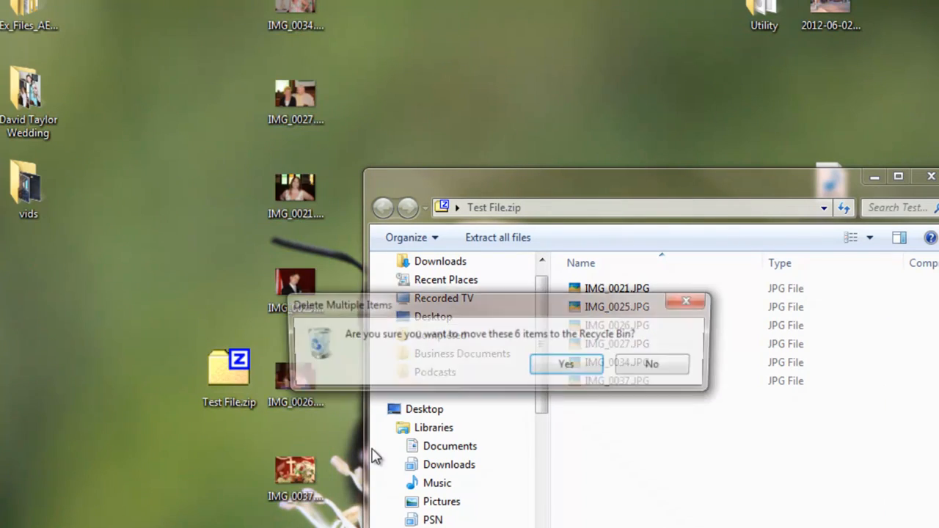
key(Return)
drag(646, 438, 573, 309)
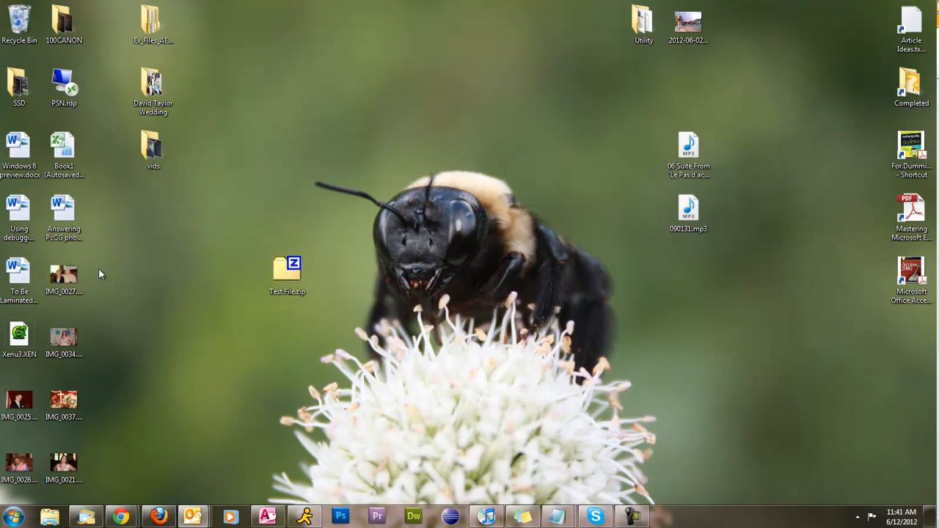
Step: Move the six extracted photos to the free desktop area beside Test File.zip
drag(98, 269, 14, 393)
drag(51, 354, 409, 166)
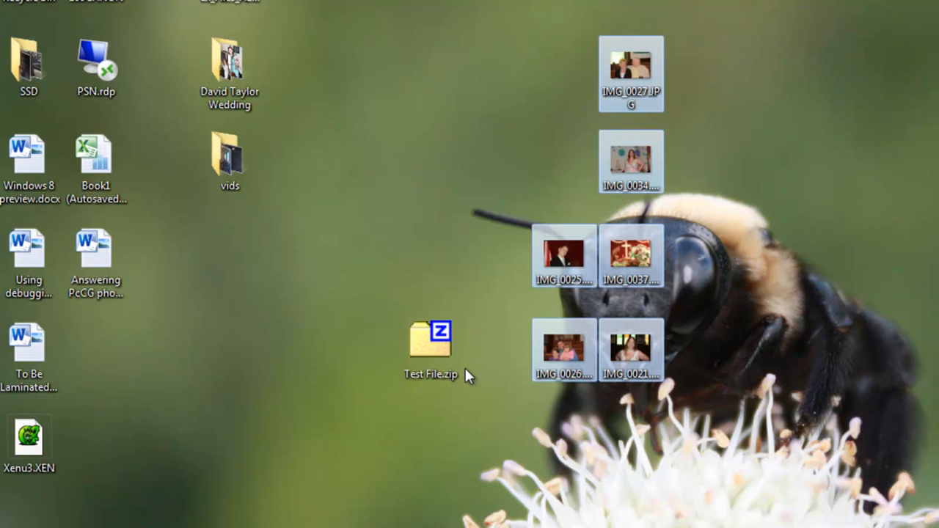
Step: Open Test File.zip in a folder window and add the desktop picture 2012-06-02_21-06-55_712.jpg to the archive
click(428, 344)
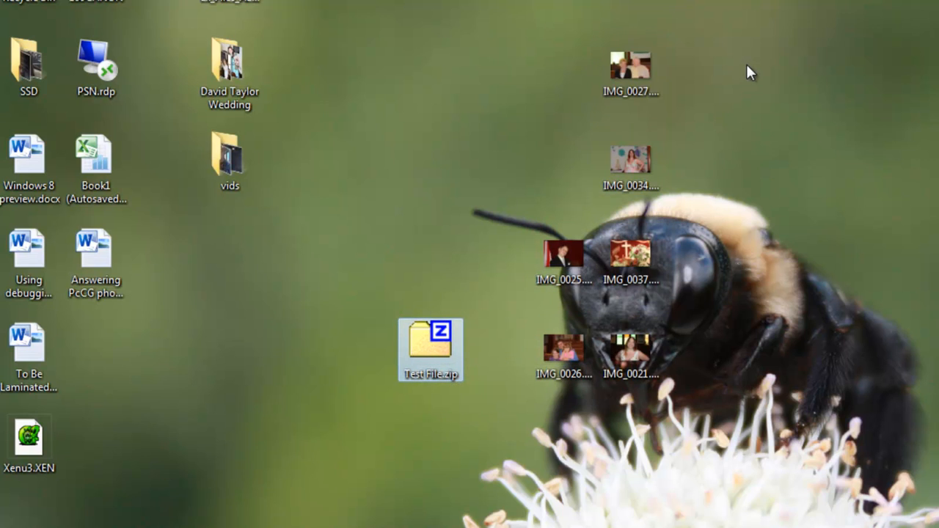
right_click(430, 351)
mouse_move(316, 42)
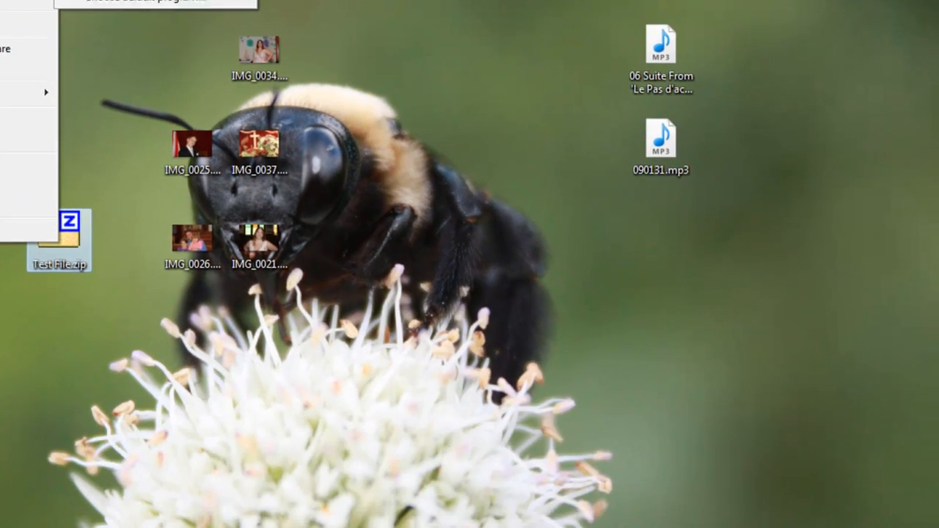
click(409, 54)
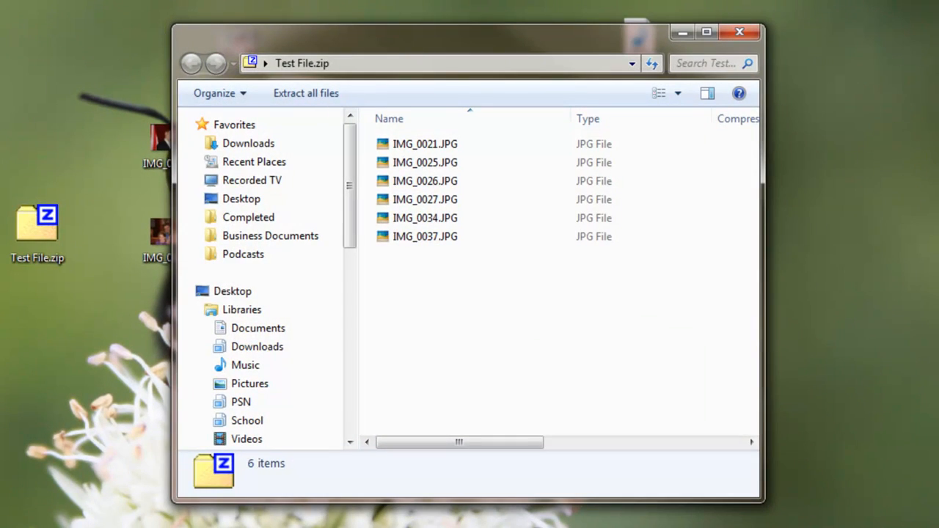
drag(932, 205, 599, 202)
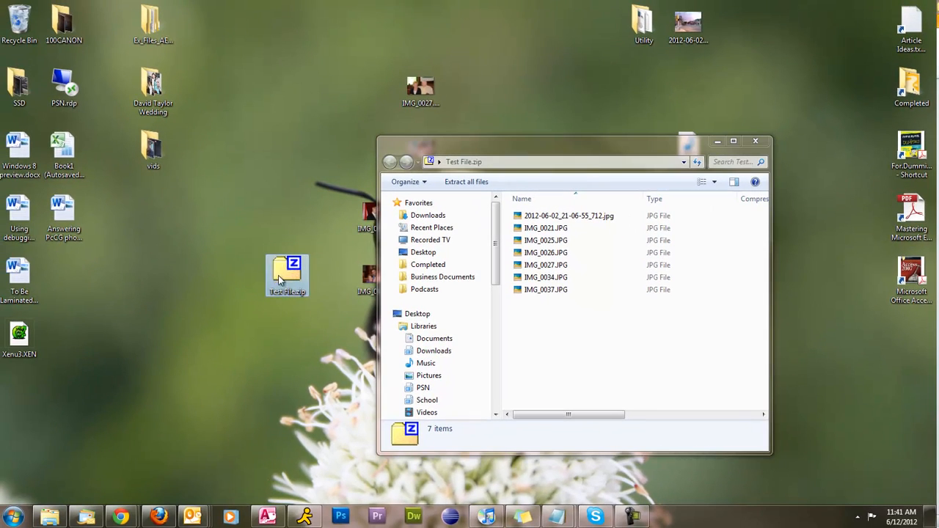
click(687, 25)
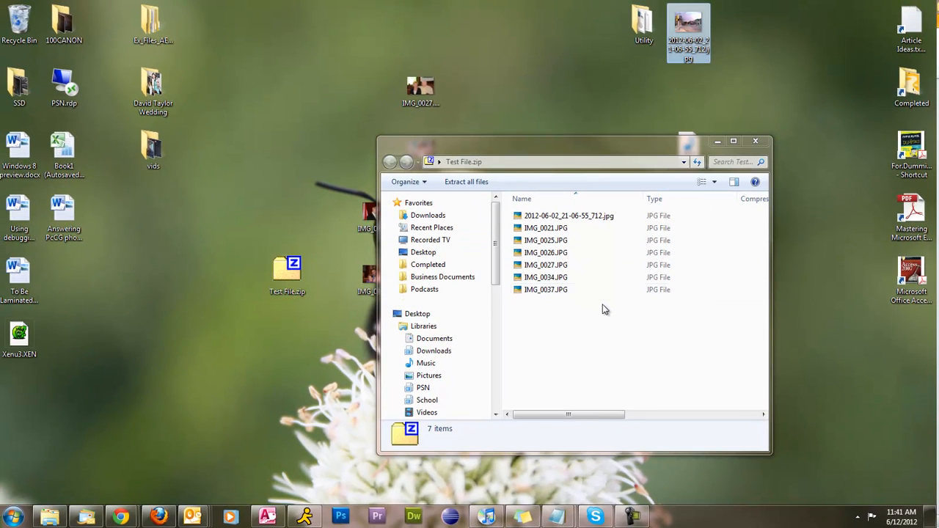
Step: Check the file details of Test File.zip and the photos inside it, and close the archive's folder window
click(291, 270)
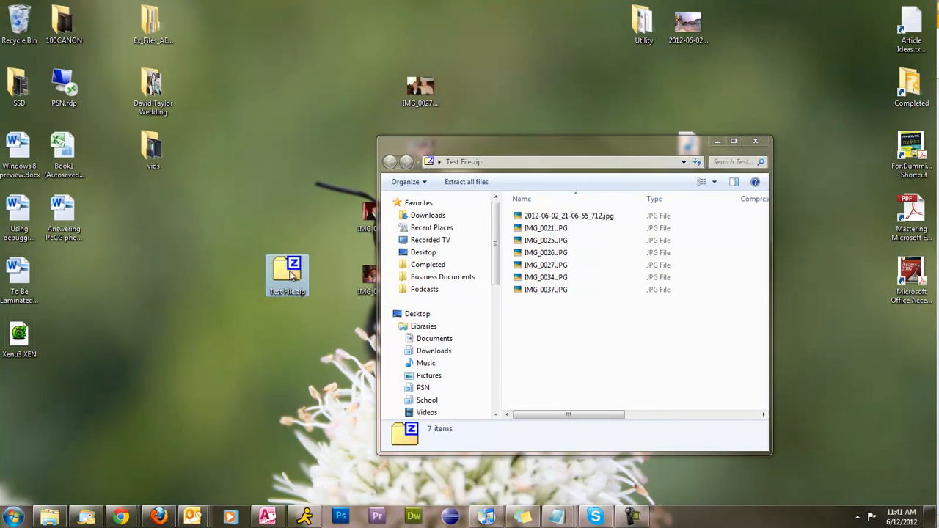
mouse_move(304, 281)
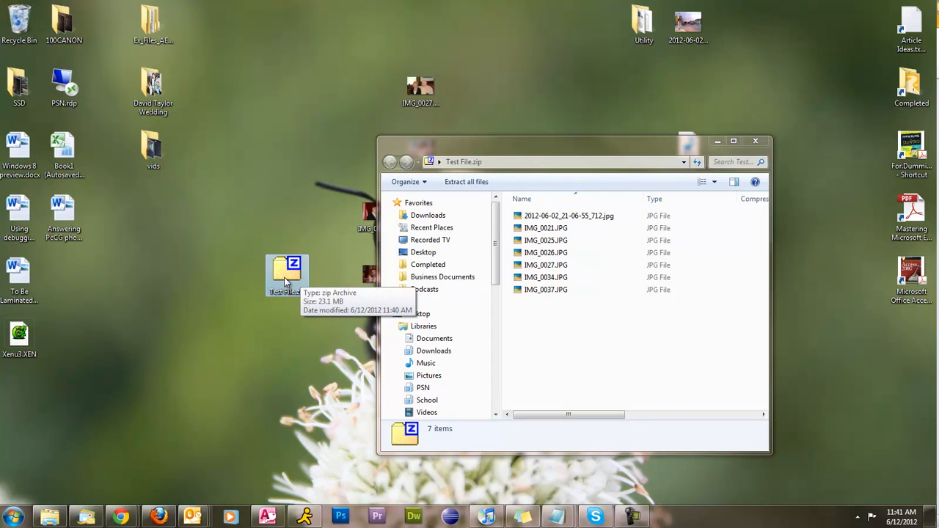
drag(544, 314, 572, 209)
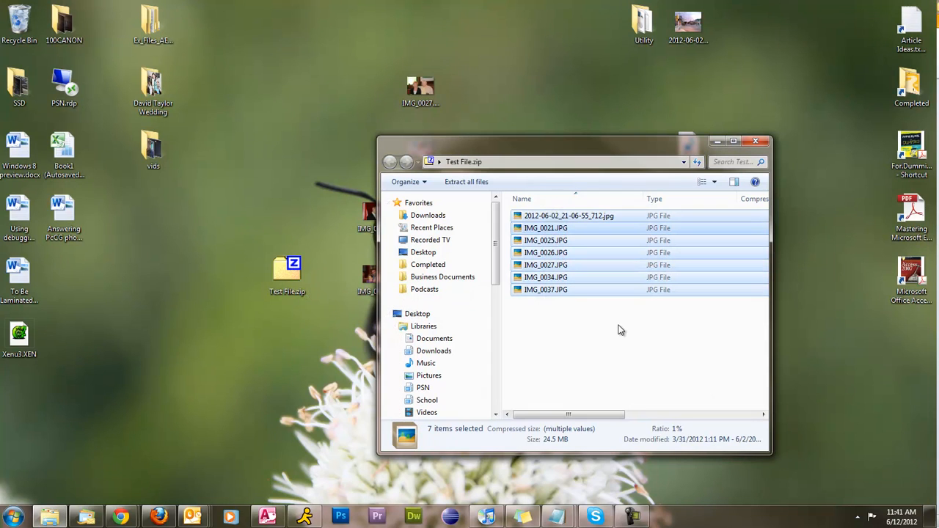
click(758, 140)
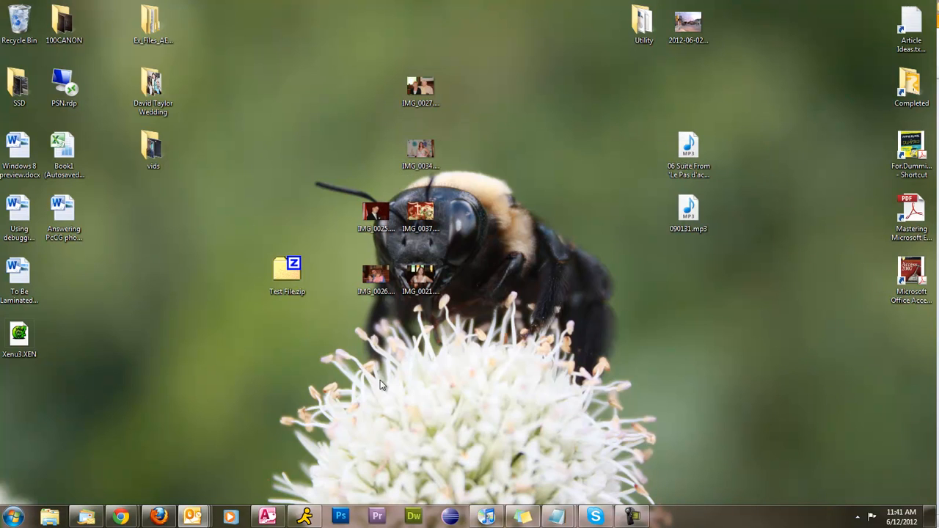
Step: Delete Test File.zip from the desktop
drag(211, 348, 293, 259)
key(Delete)
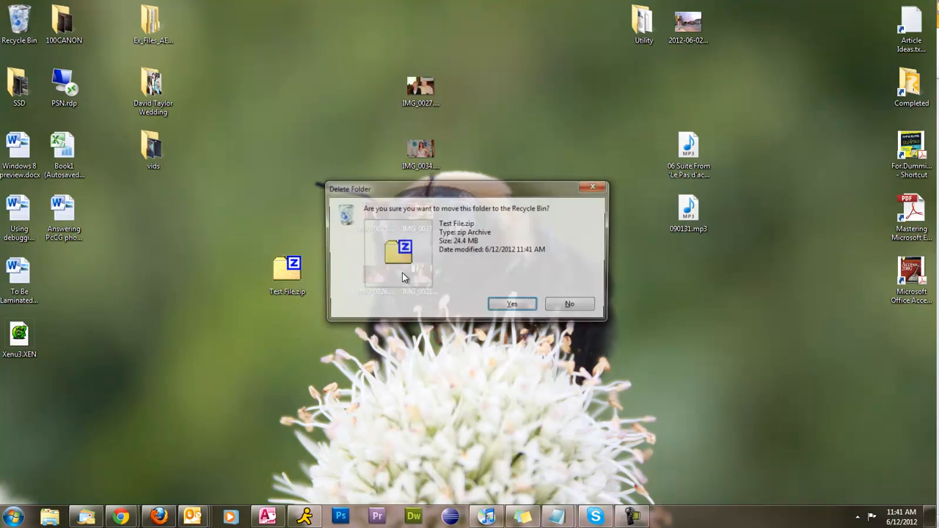
click(506, 302)
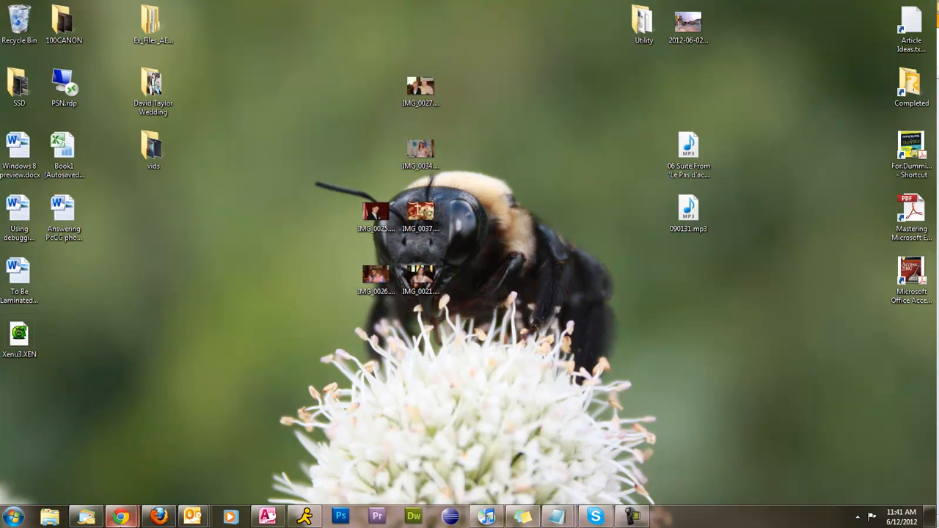
Step: Switch to Chrome to show the 7zip.com download page, and minimize the browser again
mouse_move(123, 519)
click(192, 464)
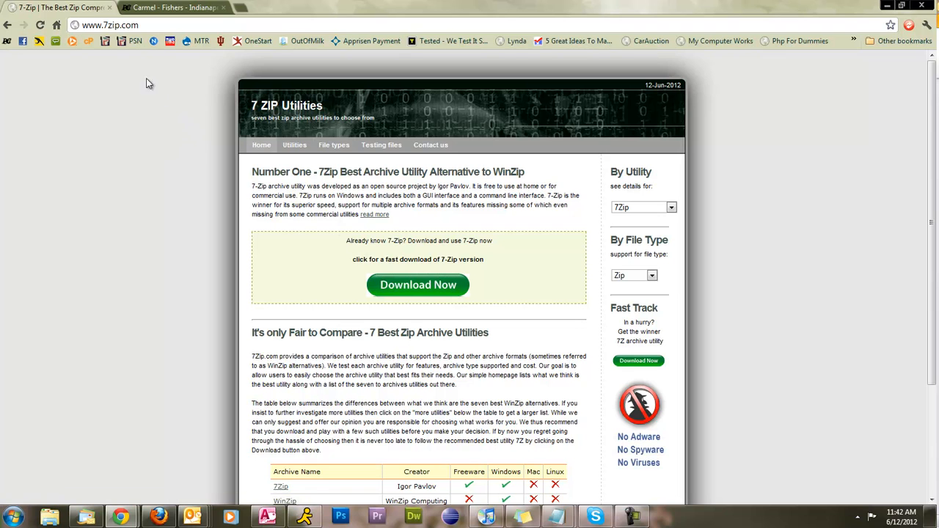
click(887, 6)
Step: Compress the six IMG photos on the desktop with 7-Zip into Desktop.zip
drag(293, 35, 468, 327)
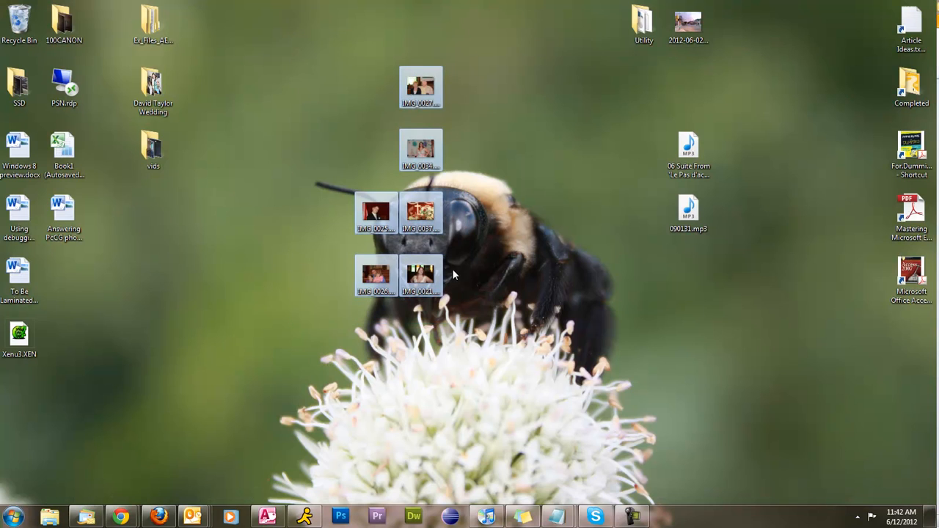
right_click(424, 87)
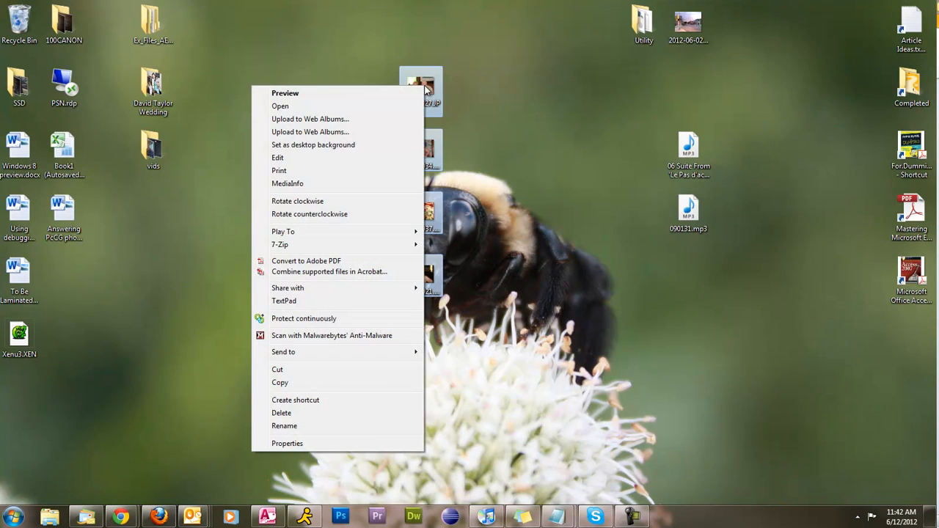
mouse_move(294, 249)
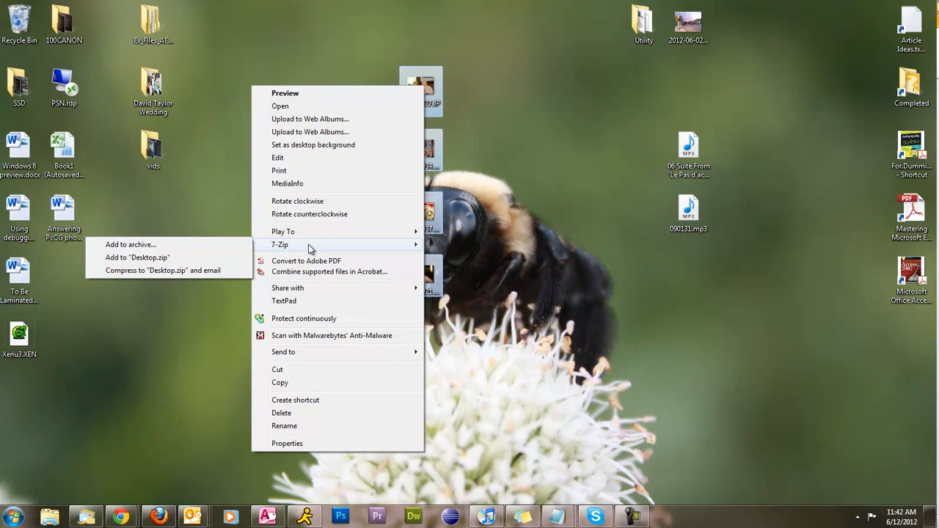
click(200, 258)
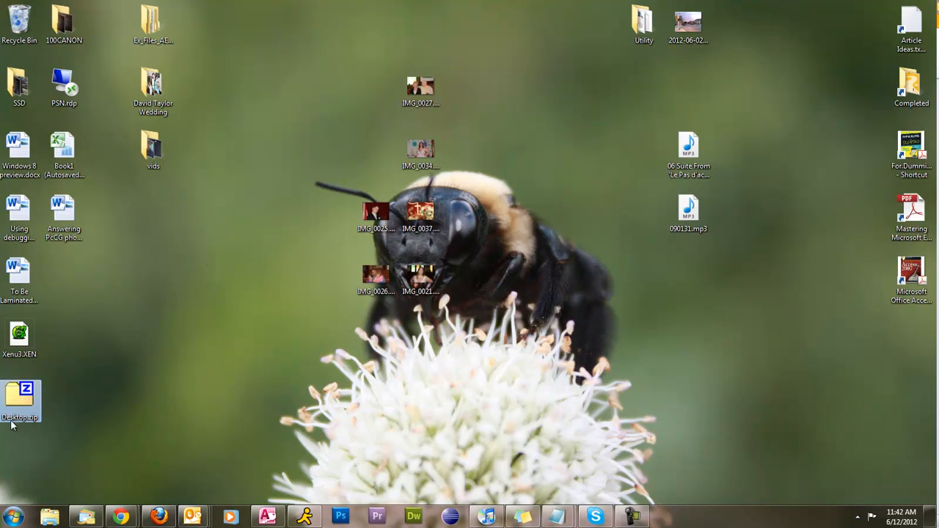
Step: Rename the new archive as Testing Pictures.zip and place it on the desktop beside the photos
click(15, 422)
key(F2)
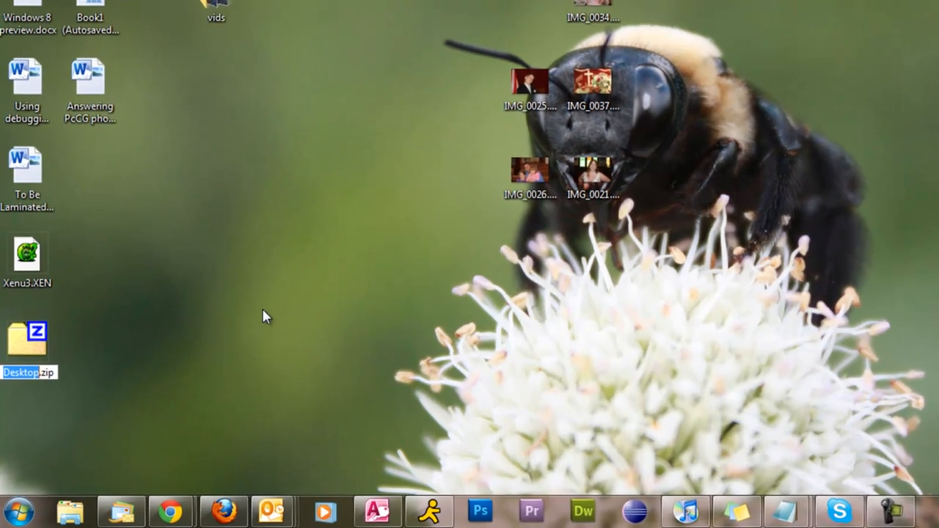
text(Testing Picture)
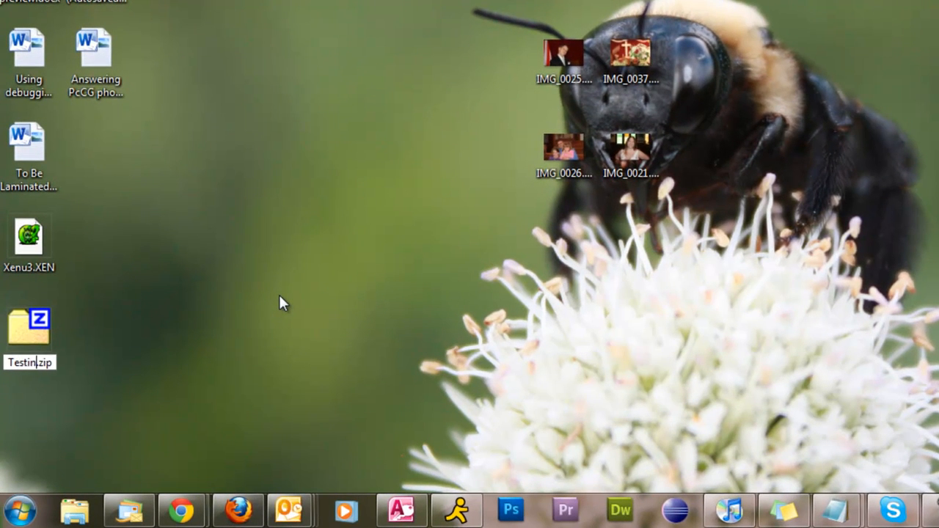
text(s)
key(Return)
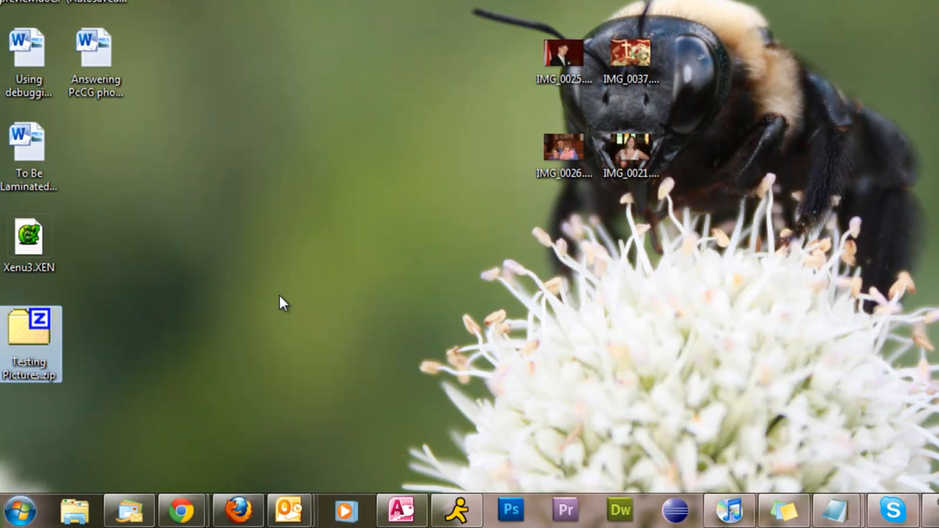
drag(35, 328, 507, 51)
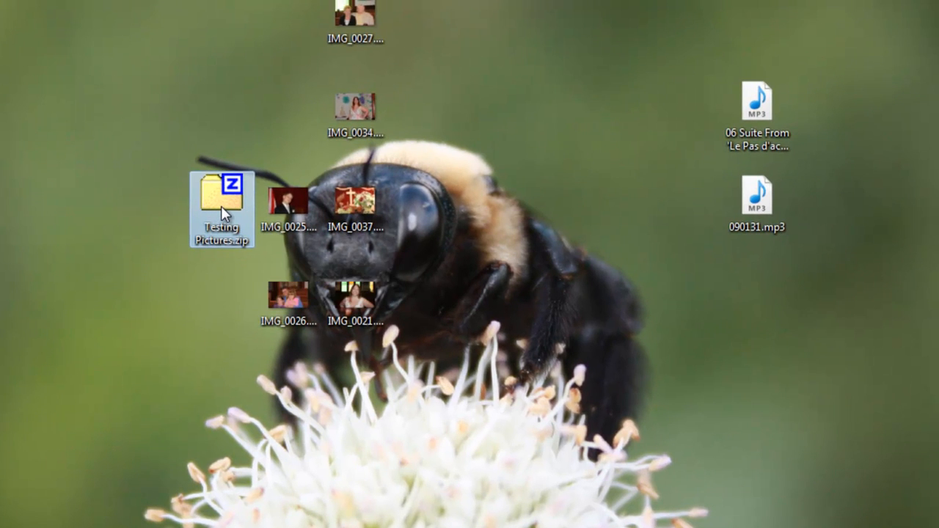
Step: Open Testing Pictures.zip in 7-Zip, place its window beside the desktop photos, and view the Extract destination settings without extracting
double_click(221, 205)
drag(465, 118, 196, 26)
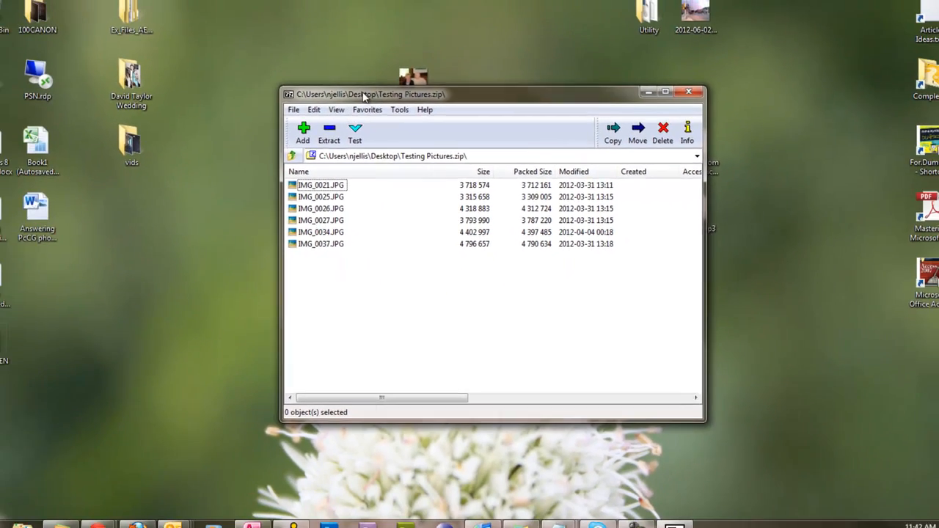
drag(364, 97, 580, 91)
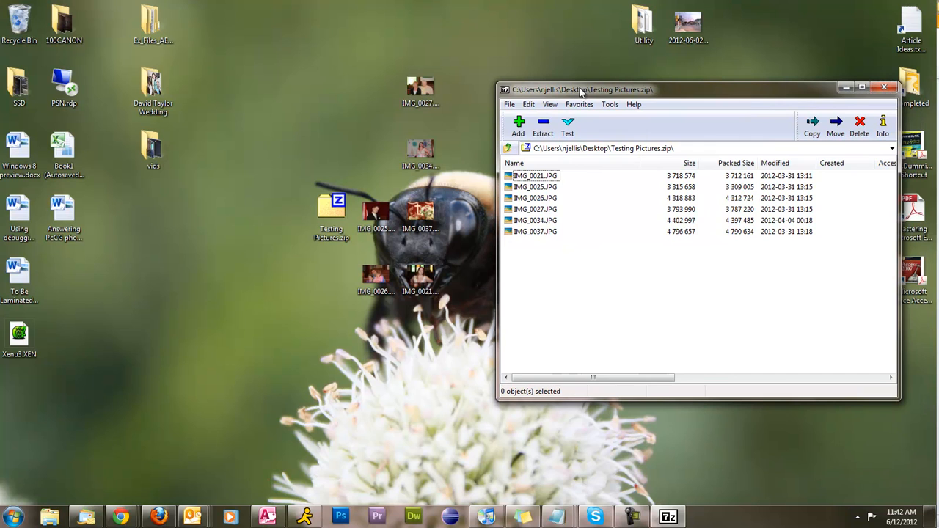
click(544, 128)
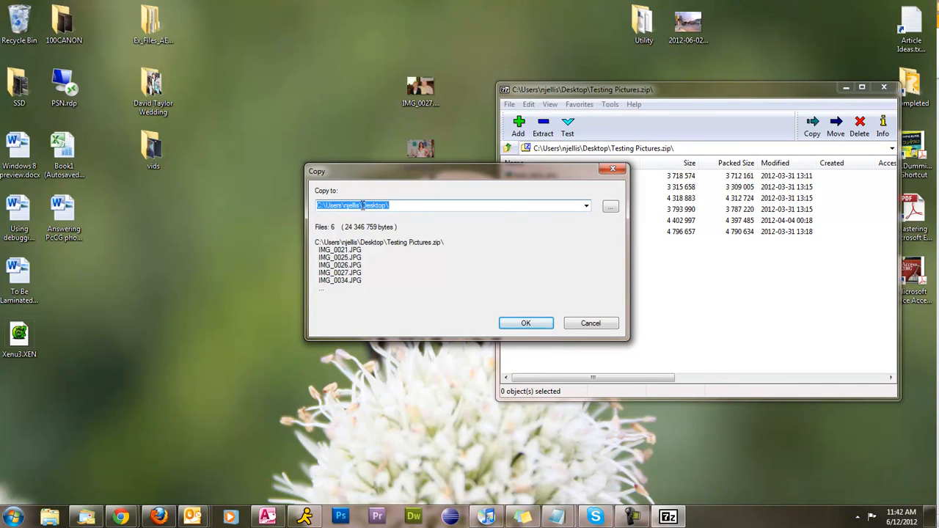
click(610, 322)
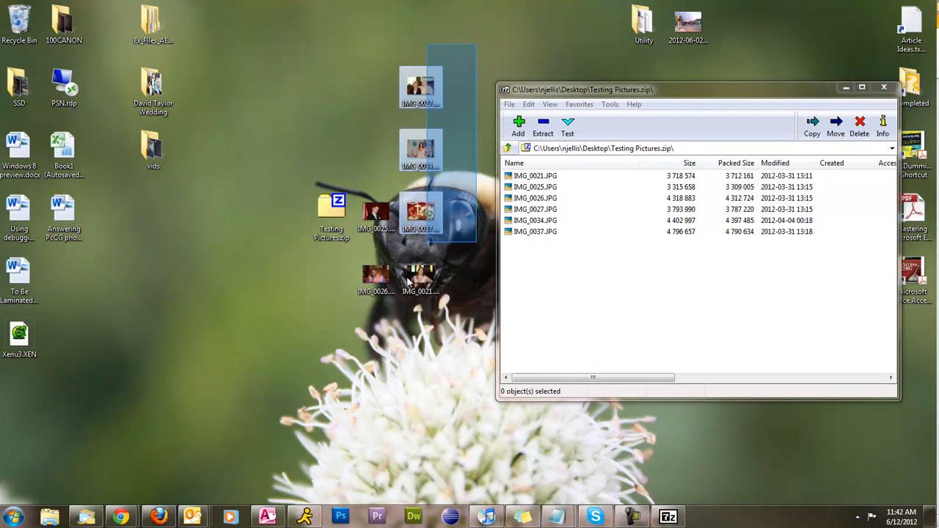
Step: Delete the six IMG photos from the desktop and extract the photos from Testing Pictures.zip onto the desktop
drag(407, 281, 370, 334)
key(Delete)
click(513, 266)
click(562, 244)
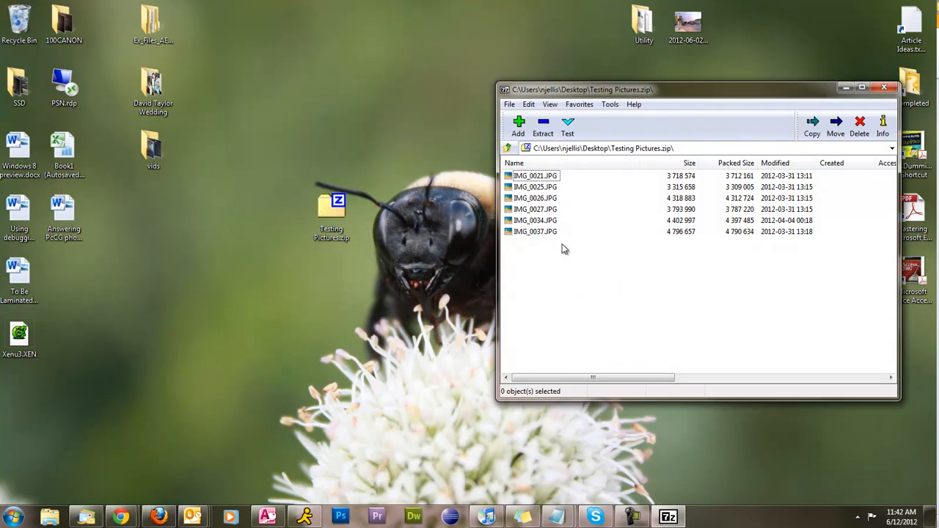
drag(582, 266, 414, 129)
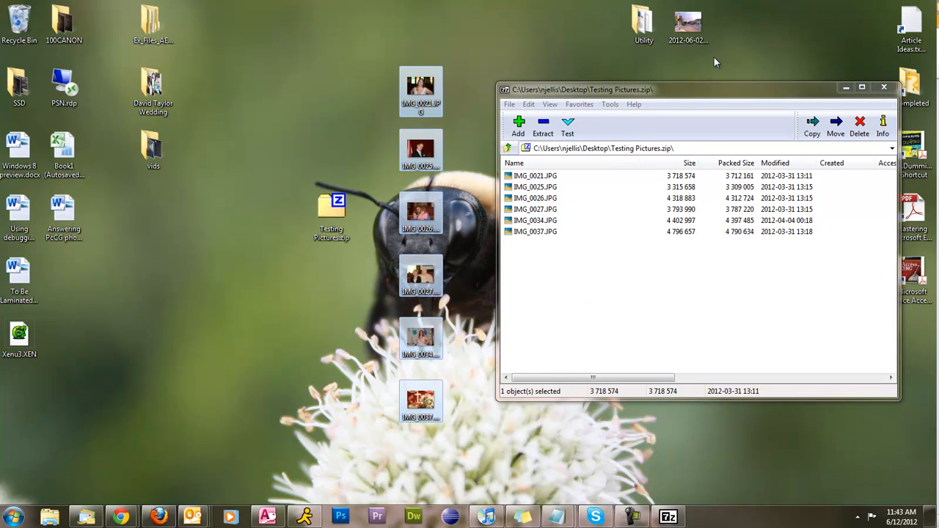
Step: Add the desktop picture 2012-06-02_21-06-55_712.jpg to Testing Pictures.zip and close the archive window
drag(688, 26, 650, 272)
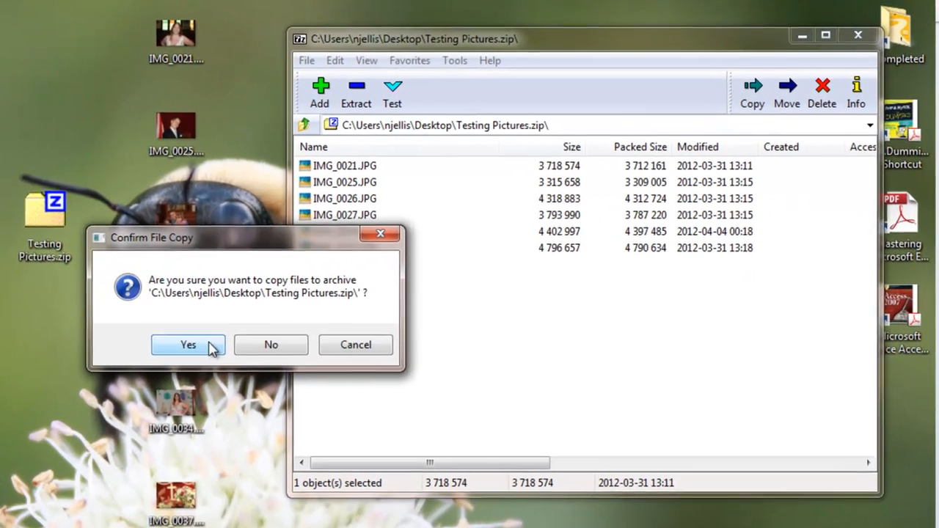
click(187, 345)
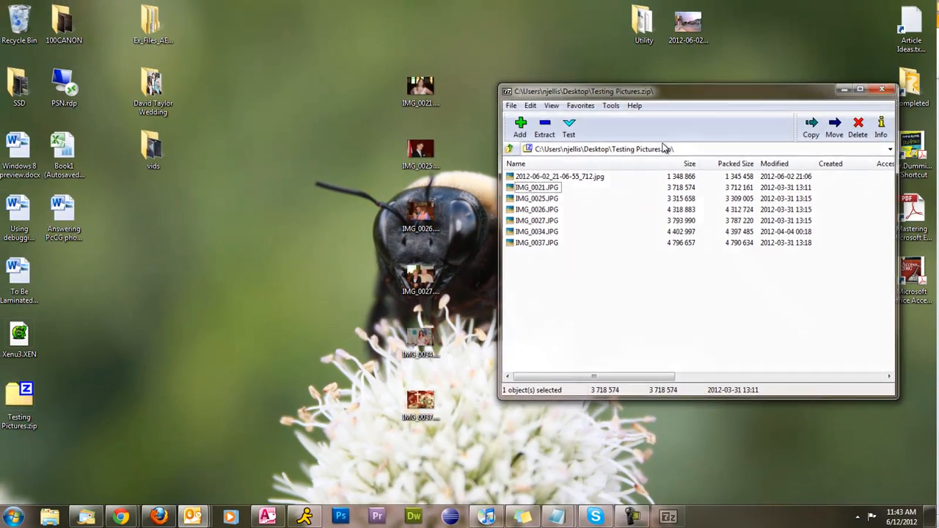
click(856, 32)
Step: Move Testing Pictures.zip to the free desktop area near the photos and reopen it in 7-Zip
drag(30, 397, 236, 224)
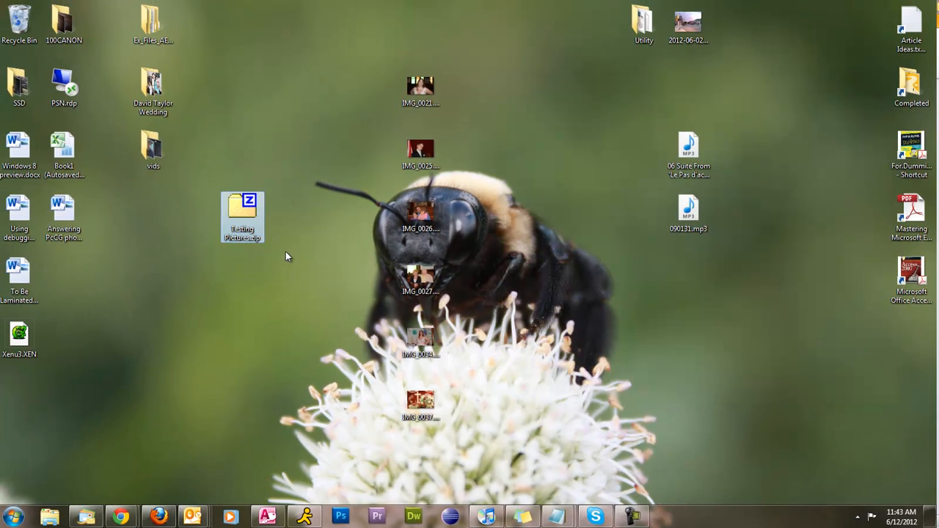
click(387, 214)
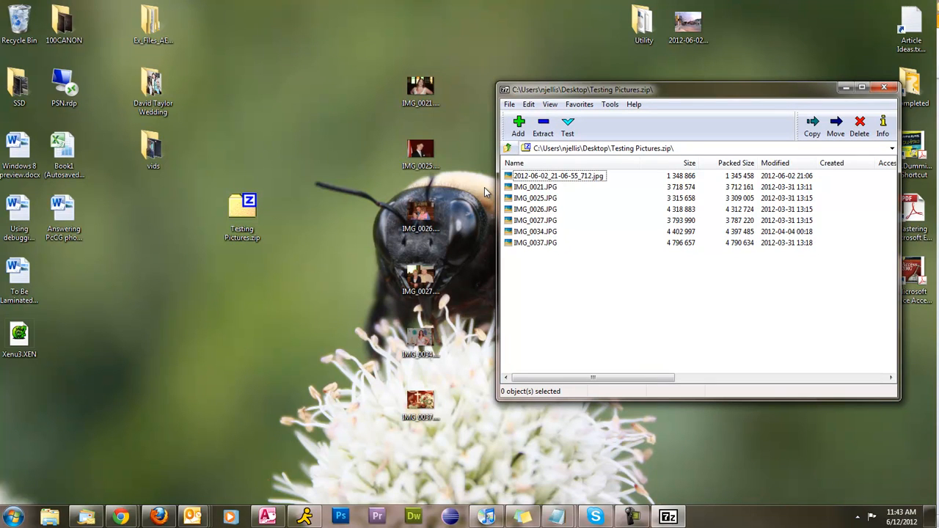
Step: Select the six extracted photos and review the Windows compressed folder option and the 7-Zip option Add to "Desktop.zip"
drag(342, 69, 446, 446)
right_click(432, 96)
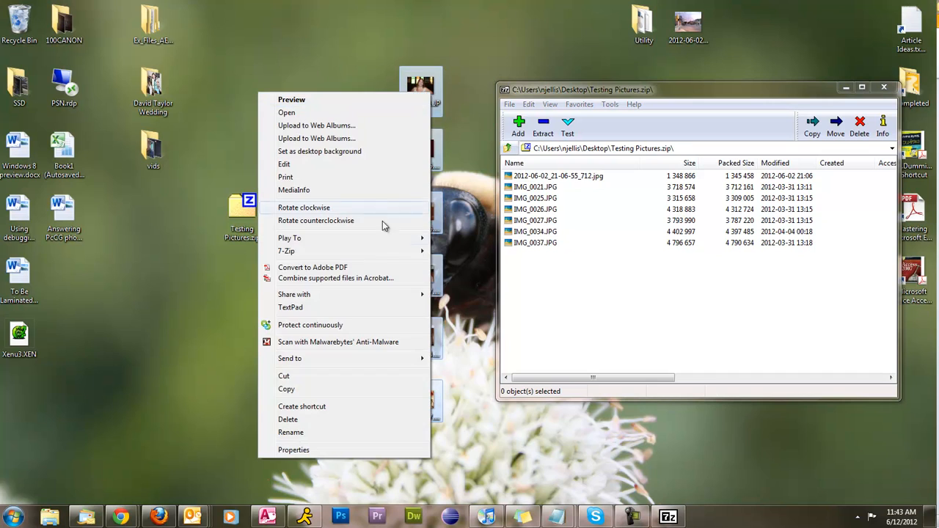
mouse_move(360, 363)
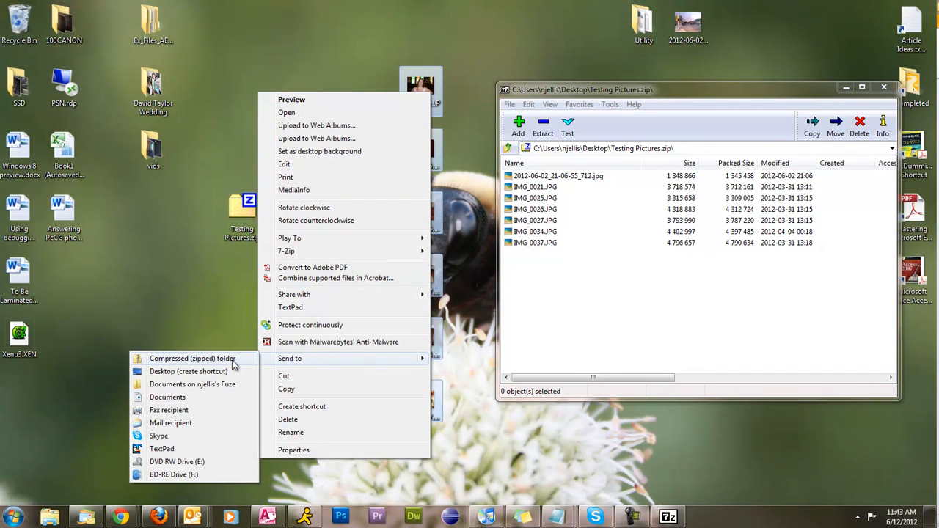
mouse_move(330, 252)
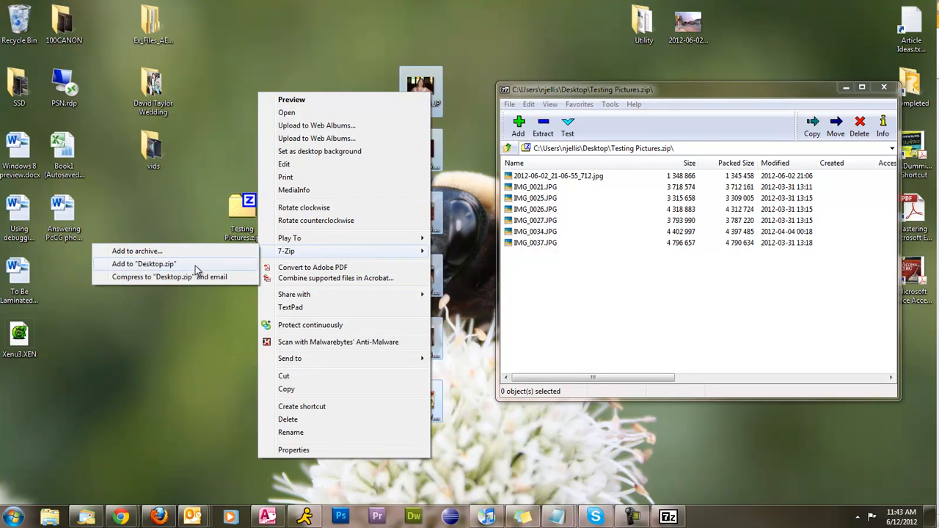
click(158, 264)
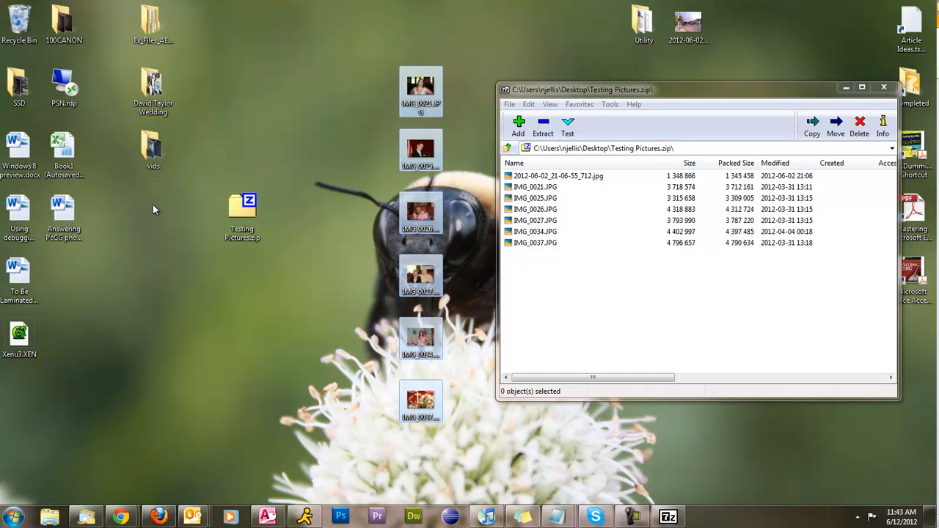
Step: Open the wedding photo folder, view the 7-Zip archive options for IMG_0021.JPG through IMG_0027.JPG, and close the folder
click(152, 149)
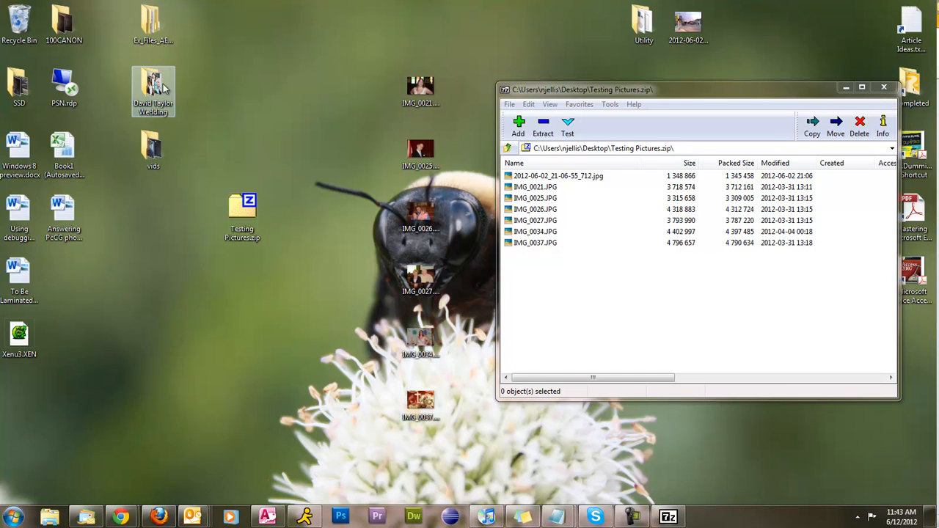
double_click(155, 87)
click(558, 220)
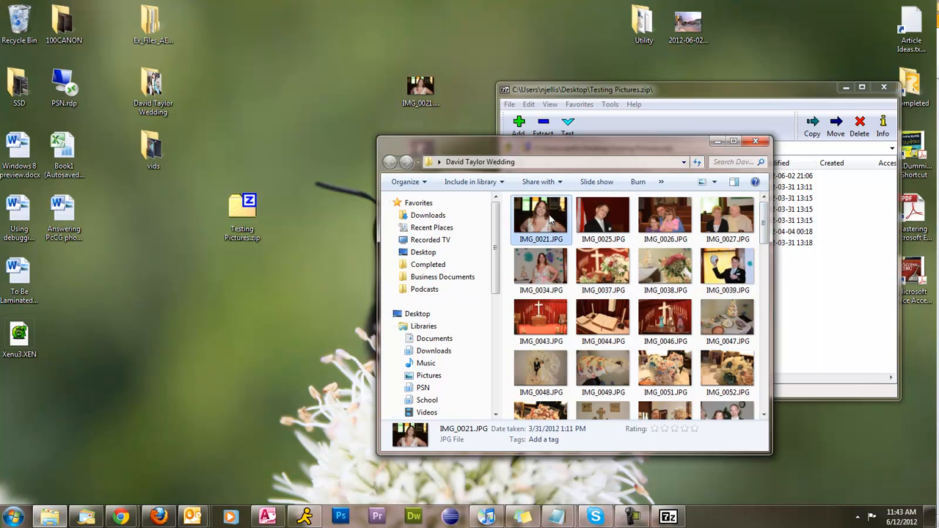
shift+click(739, 212)
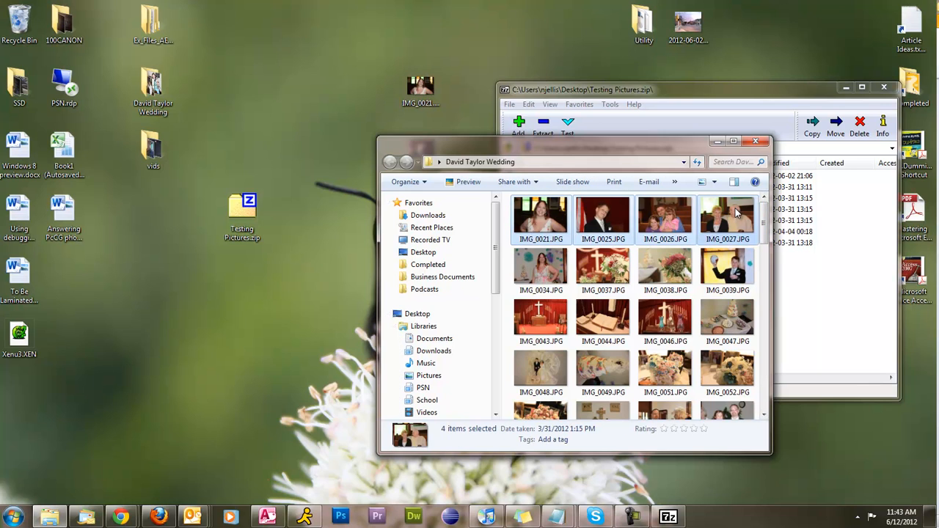
right_click(737, 213)
mouse_move(624, 297)
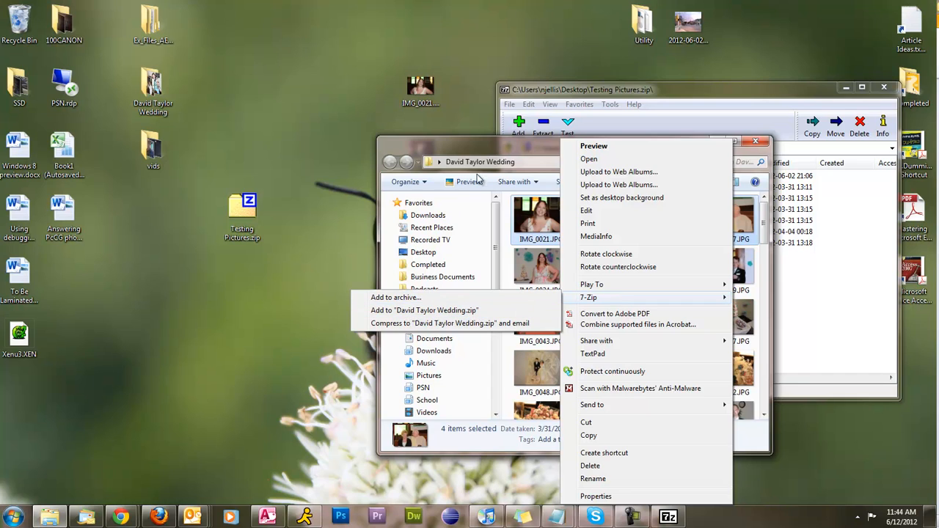
click(507, 156)
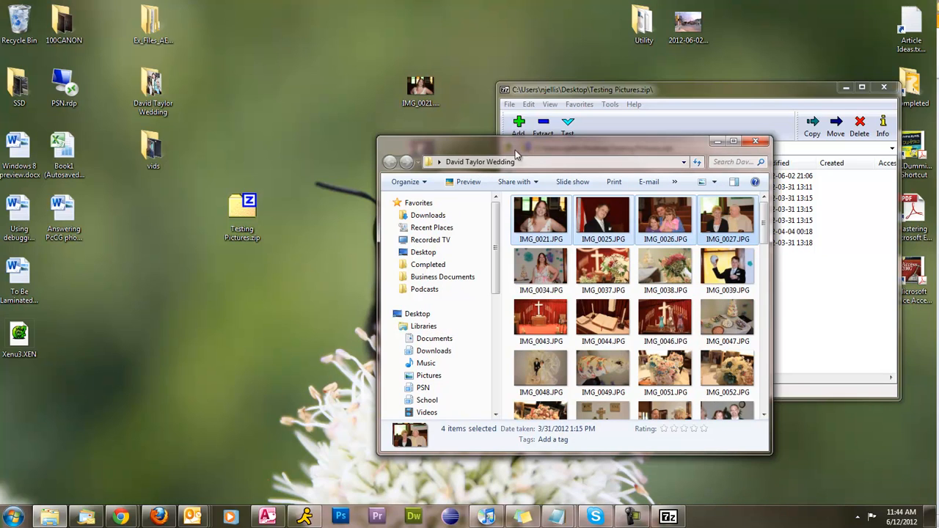
click(762, 145)
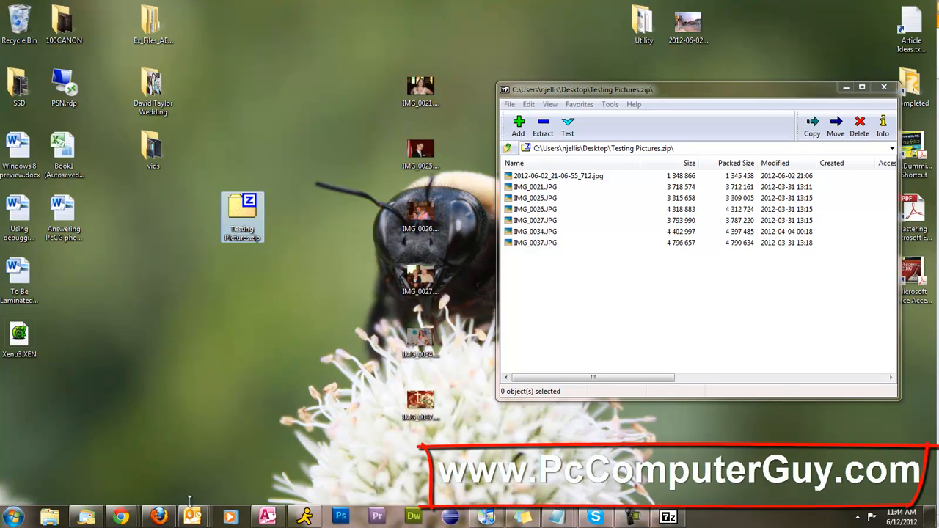
Step: Switch to Chrome, bring up the pccomputerguy.com page, and show its Tech Tips categories
mouse_move(122, 516)
mouse_move(106, 470)
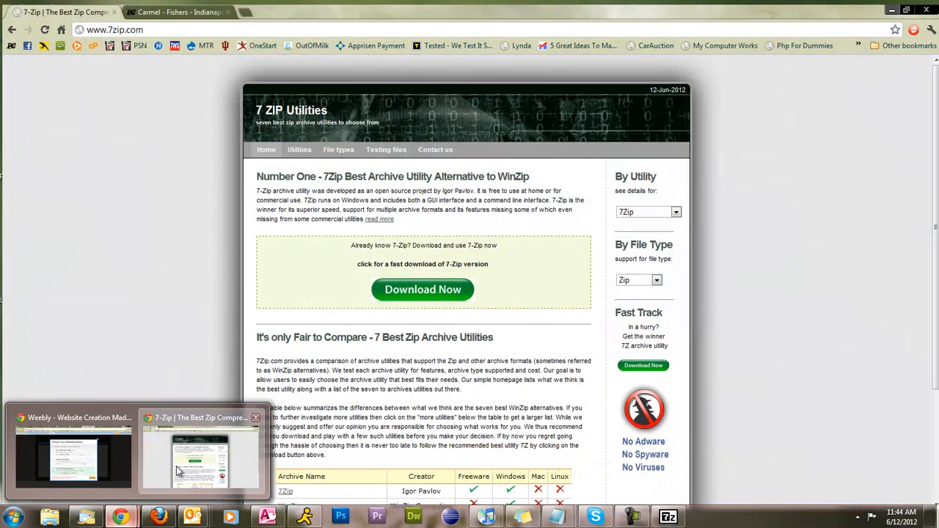
click(200, 461)
click(172, 7)
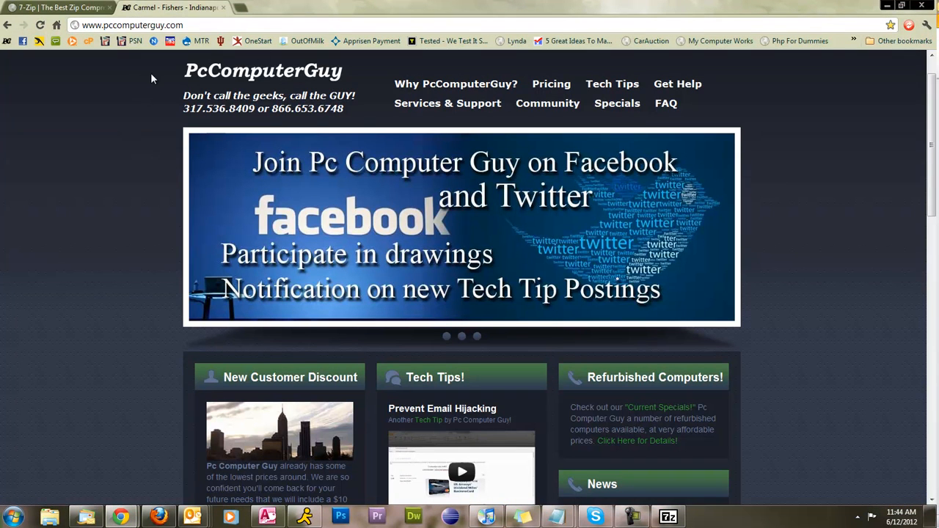
mouse_move(613, 87)
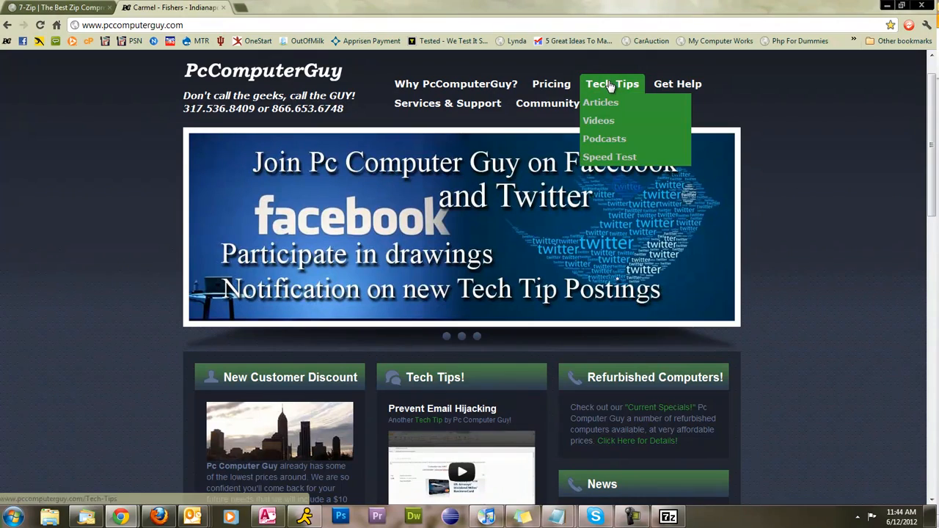